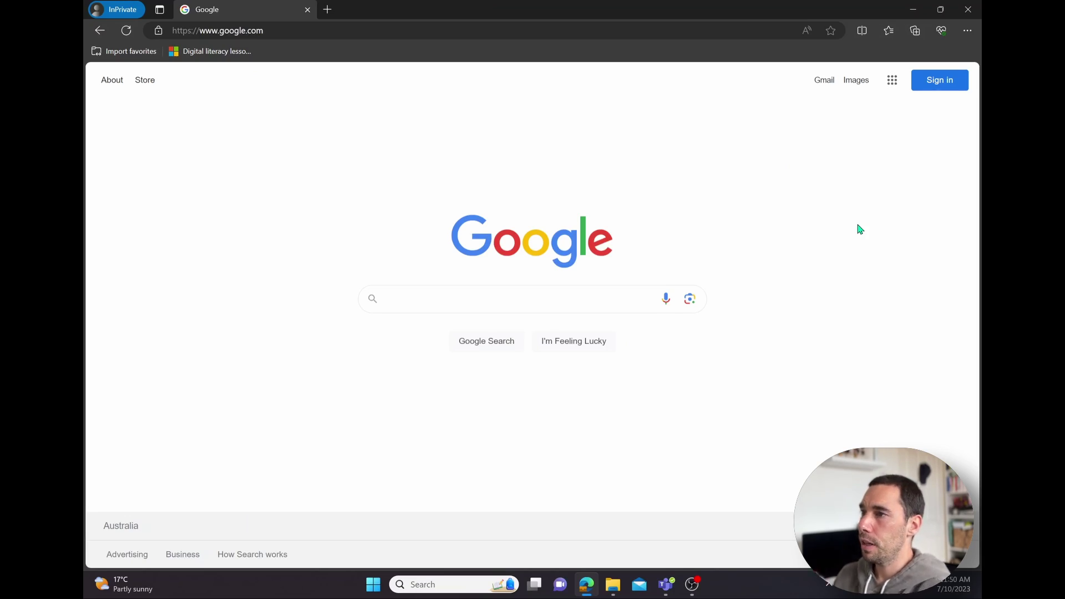
Step: Go to office.com in Edge to load the 'Office is now Microsoft 365' landing page
{"action": "left_click", "coordinate": [573, 31]}
{"action": "type", "text": "office.com"}
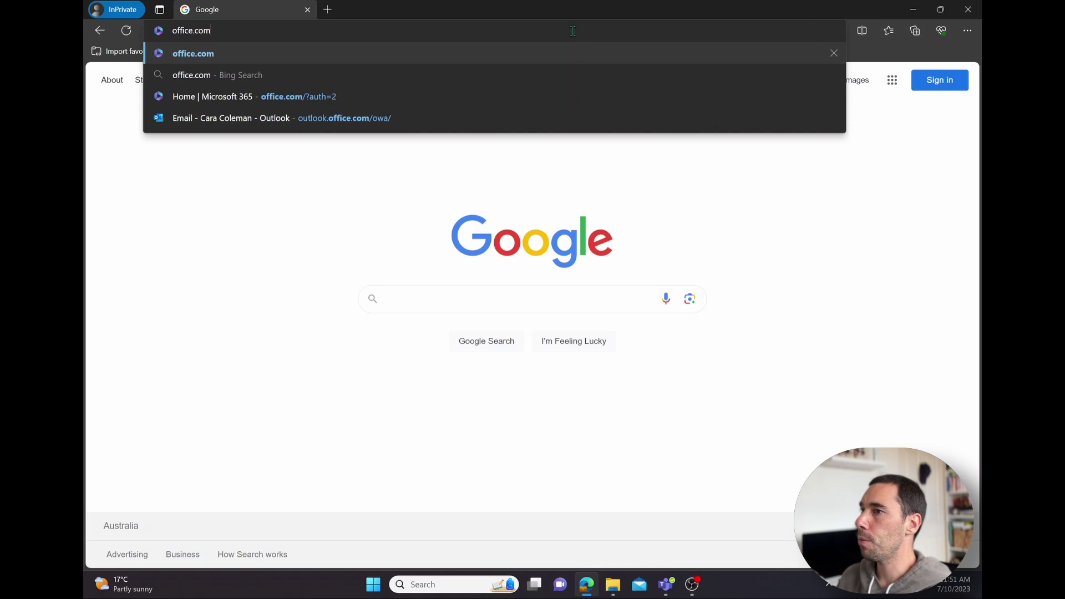
{"action": "key", "text": "Return"}
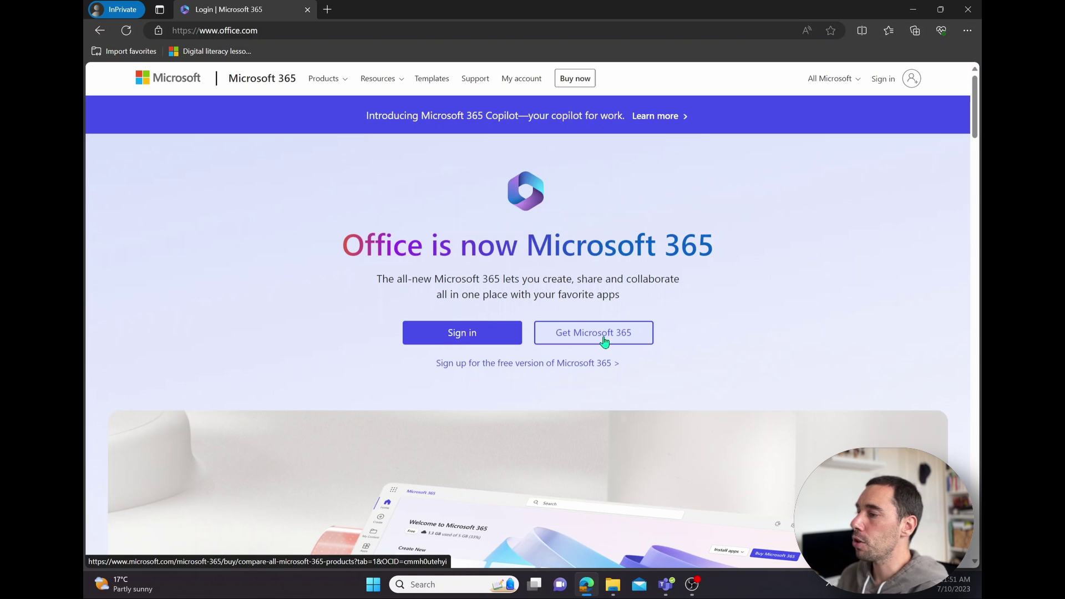
Step: Sign in with the account e-mail and password, correcting a typo in the e-mail address
{"action": "left_click", "coordinate": [499, 339]}
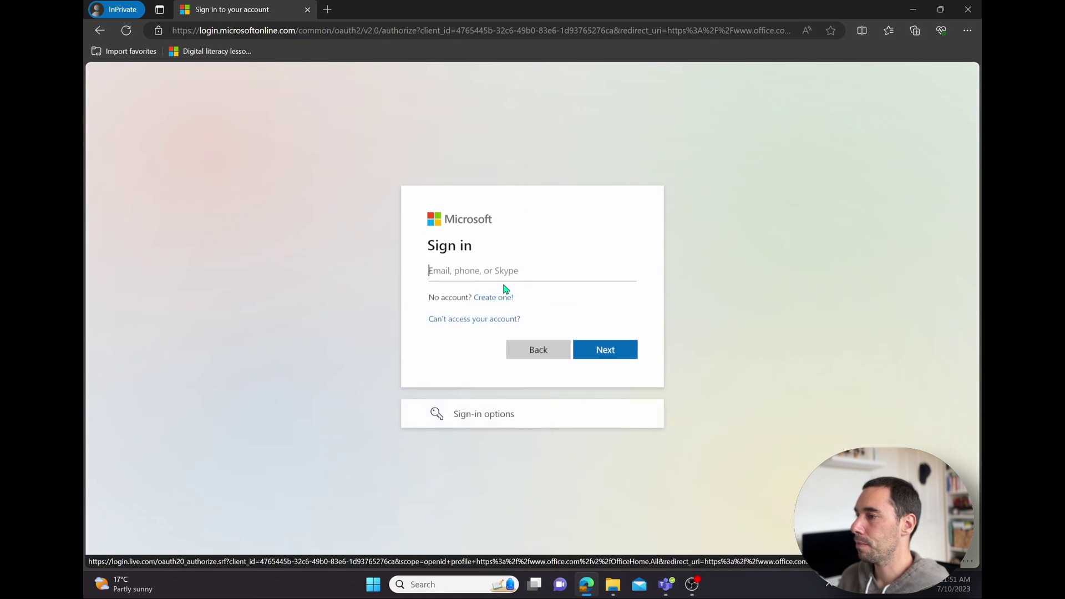
{"action": "key", "text": "Return"}
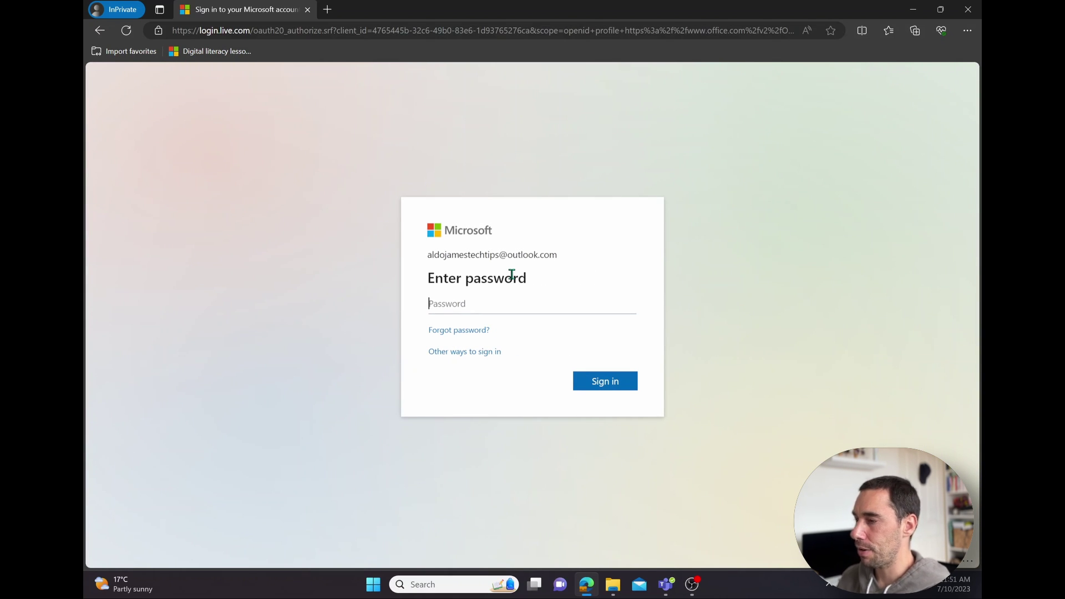
{"action": "type", "text": "••"}
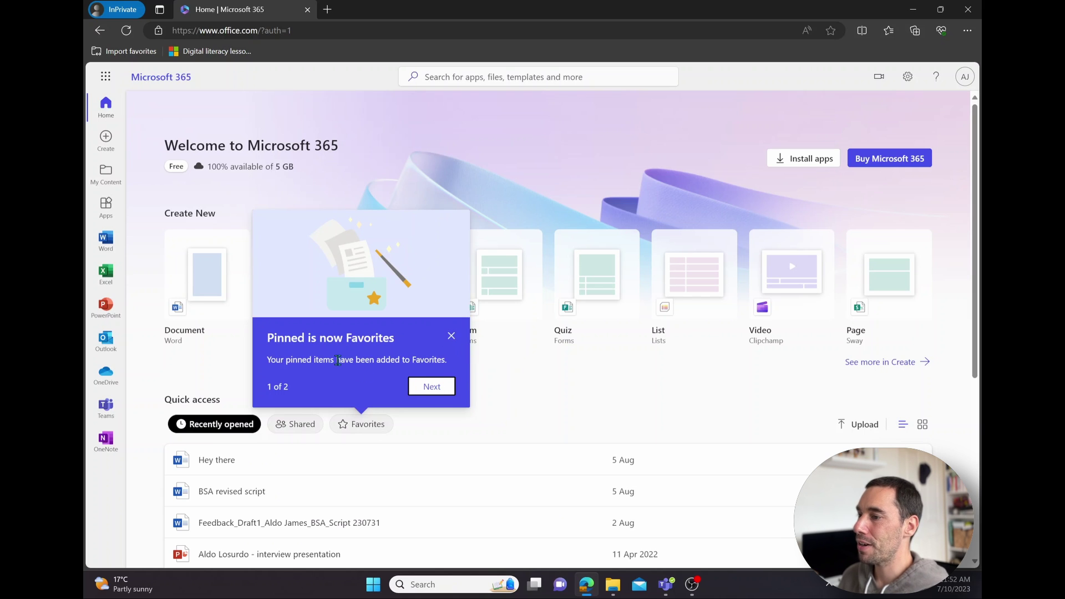
Step: Step through the welcome-tour callouts with Next, then finish them with Done
{"action": "left_click", "coordinate": [429, 389]}
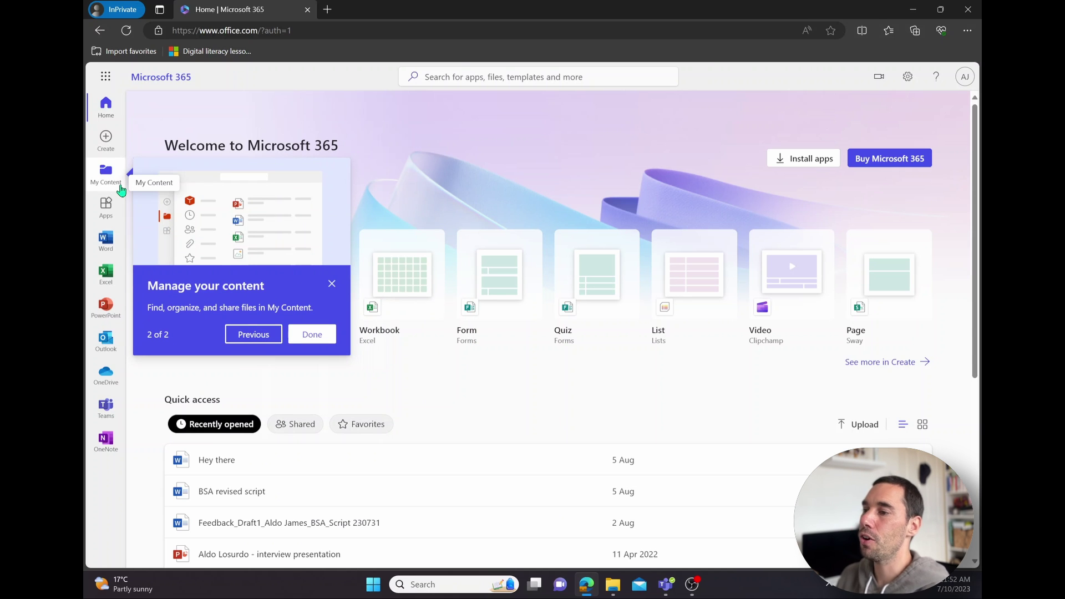
{"action": "left_click", "coordinate": [312, 334]}
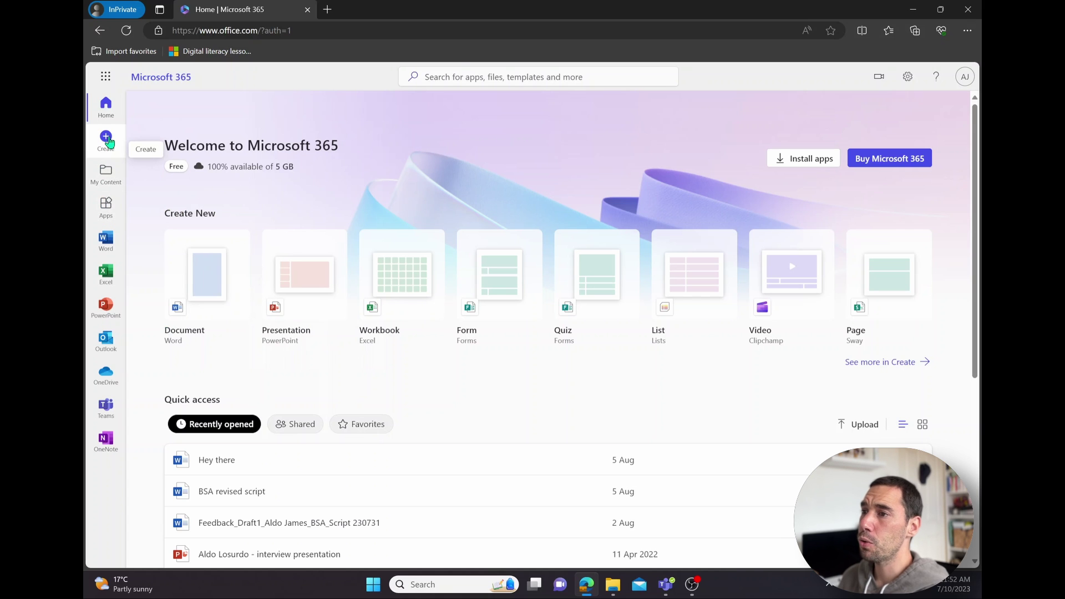
Step: Open the app launcher, scroll through the full All apps list, then close the launcher
{"action": "left_click", "coordinate": [105, 77]}
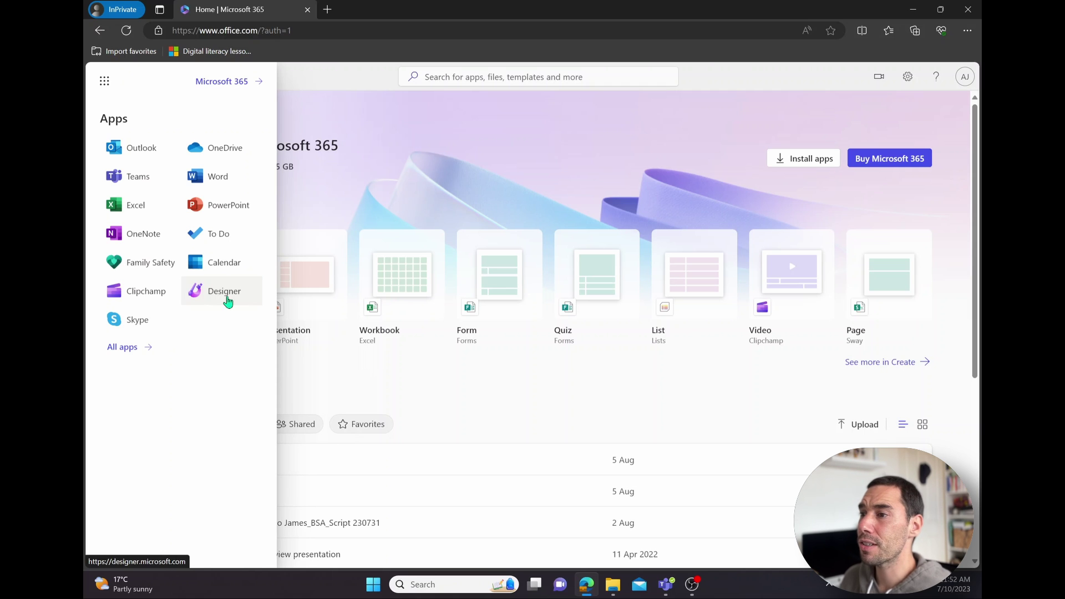
{"action": "left_click", "coordinate": [140, 350]}
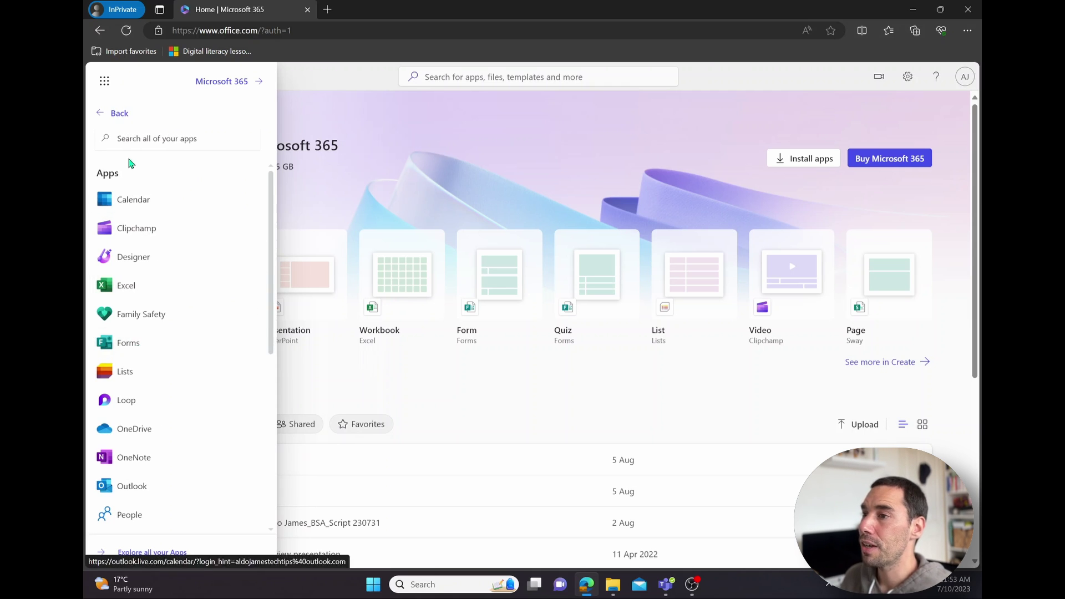
{"action": "left_click", "coordinate": [102, 114]}
{"action": "left_click", "coordinate": [140, 350]}
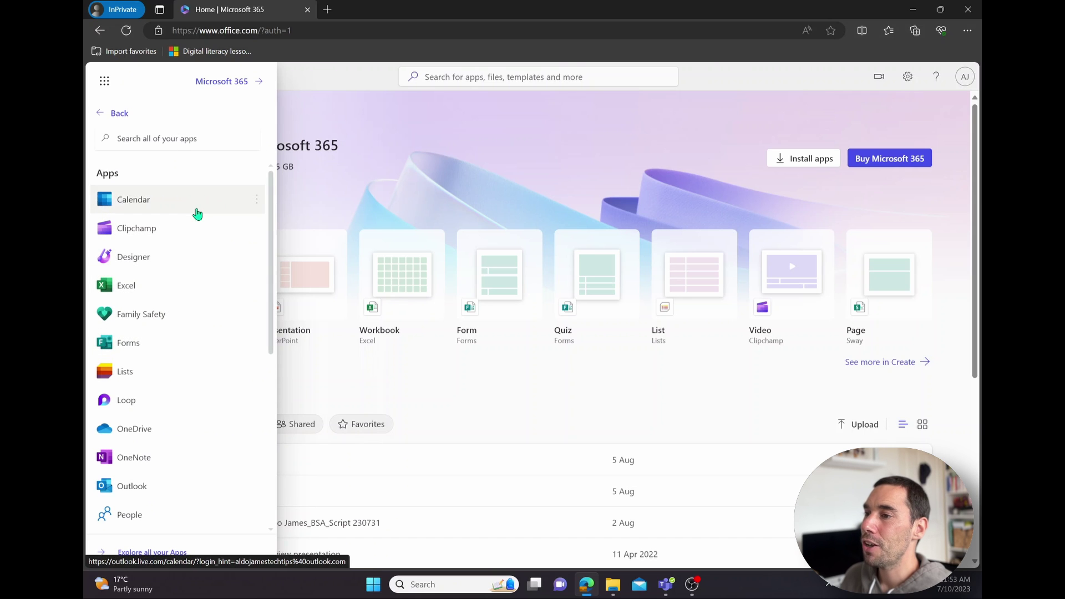
{"action": "left_click_drag", "start_coordinate": [275, 244], "coordinate": [267, 219]}
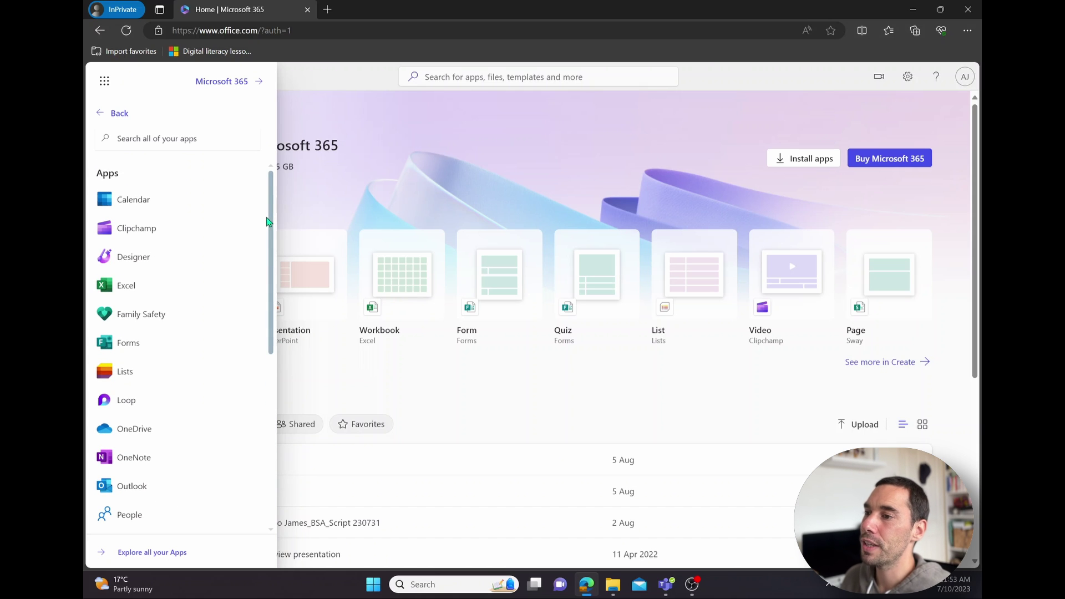
{"action": "left_click", "coordinate": [111, 113]}
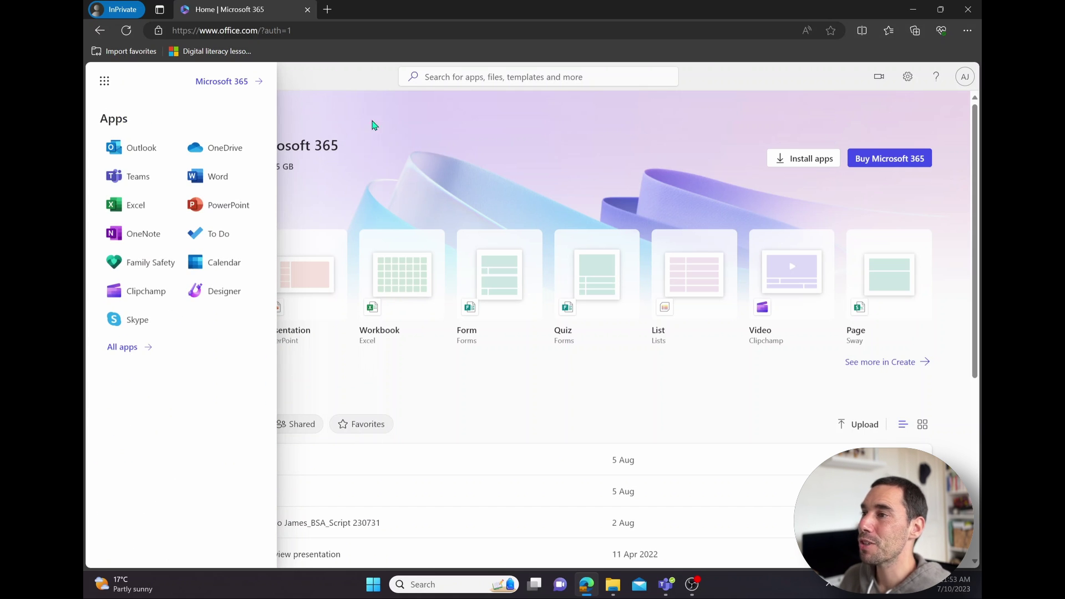
{"action": "left_click", "coordinate": [356, 81]}
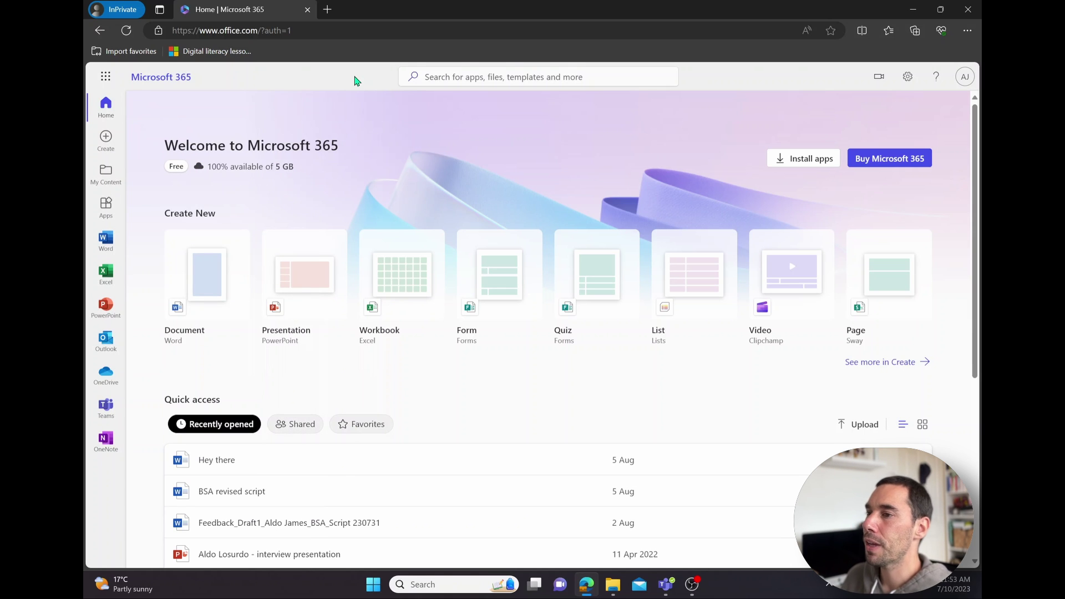
Step: Open the Create page and scroll through its new-file types and recommended templates
{"action": "left_click", "coordinate": [106, 143]}
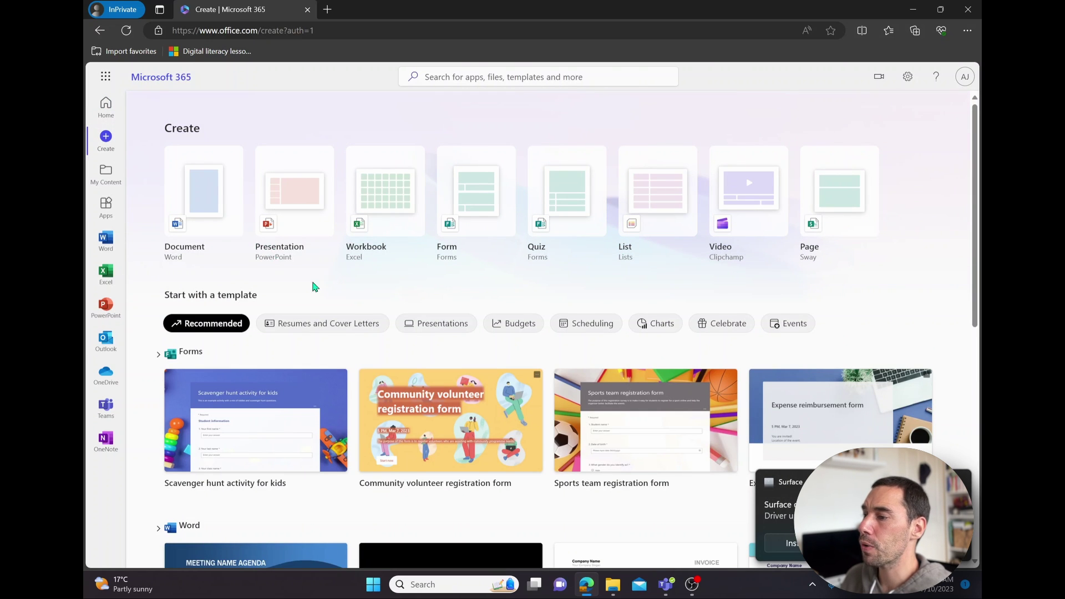
{"action": "scroll", "coordinate": [331, 292], "scroll_direction": "down", "scroll_amount": 3}
{"action": "scroll", "coordinate": [292, 330], "scroll_direction": "down", "scroll_amount": 7}
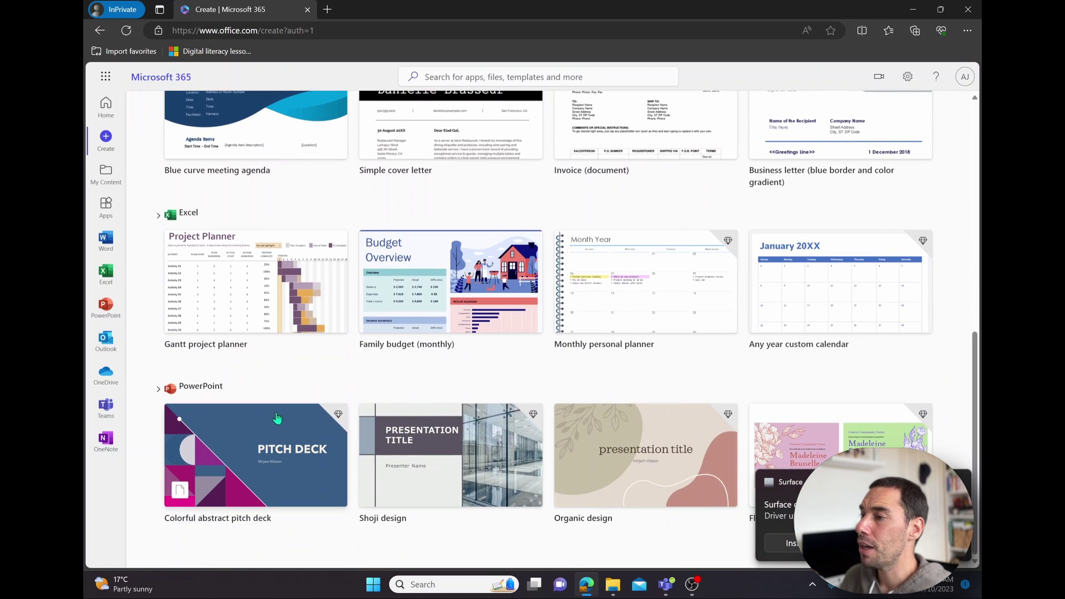
{"action": "scroll", "coordinate": [290, 399], "scroll_direction": "up", "scroll_amount": 9}
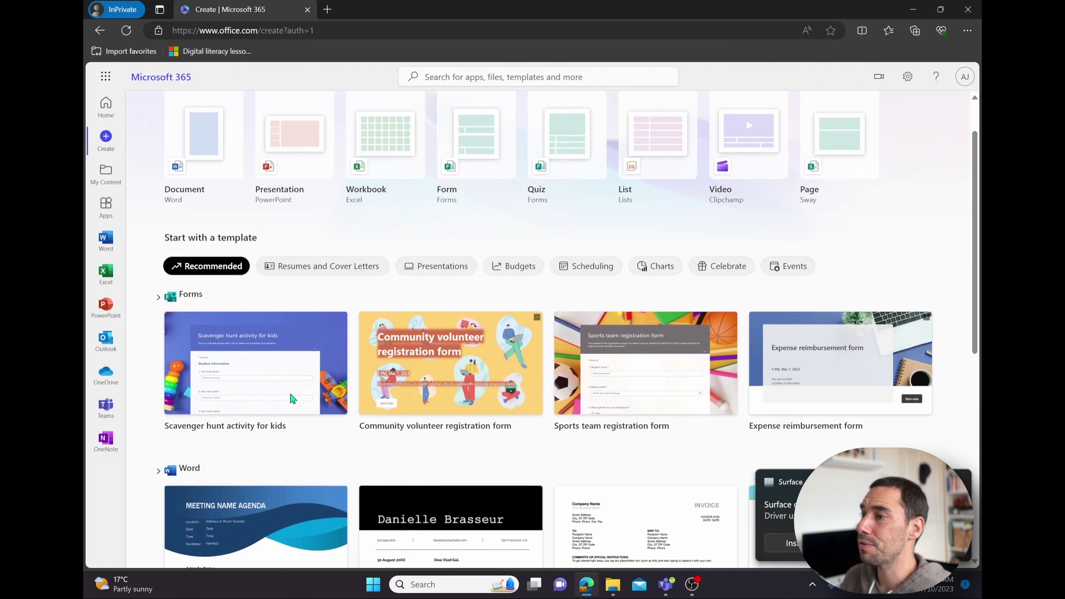
{"action": "scroll", "coordinate": [293, 398], "scroll_direction": "up", "scroll_amount": 1}
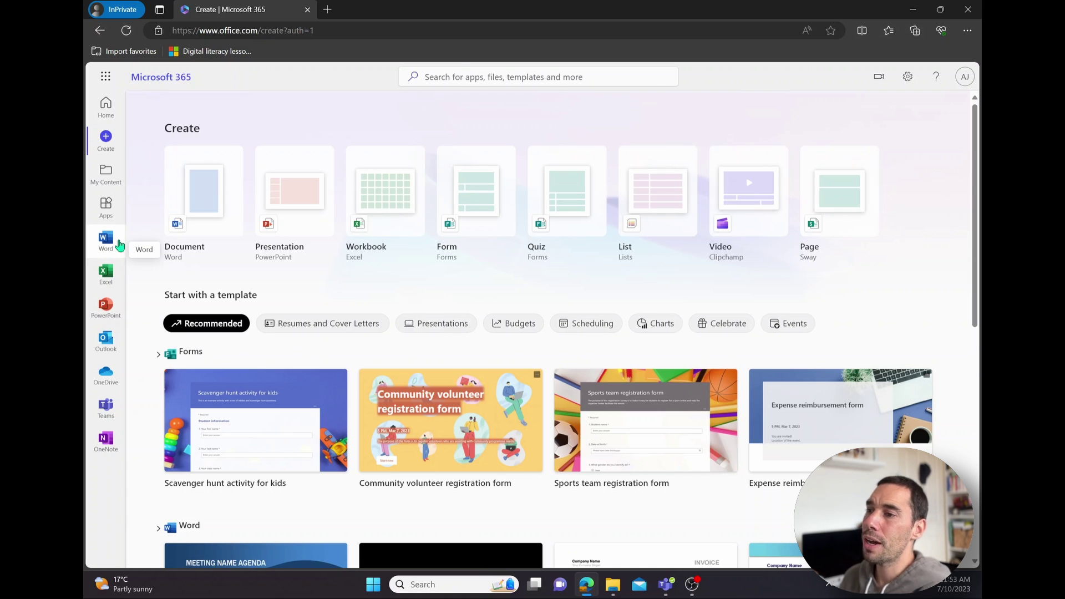
Step: Open Word's start page and browse all Word templates via See more templates
{"action": "left_click", "coordinate": [106, 248]}
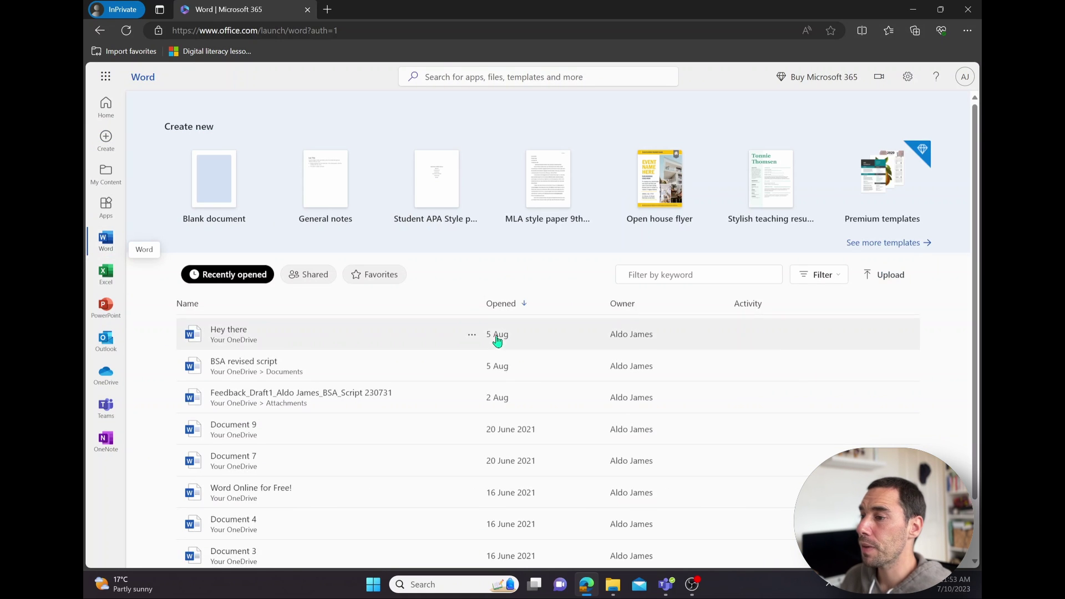
{"action": "scroll", "coordinate": [472, 355], "scroll_direction": "down", "scroll_amount": 1}
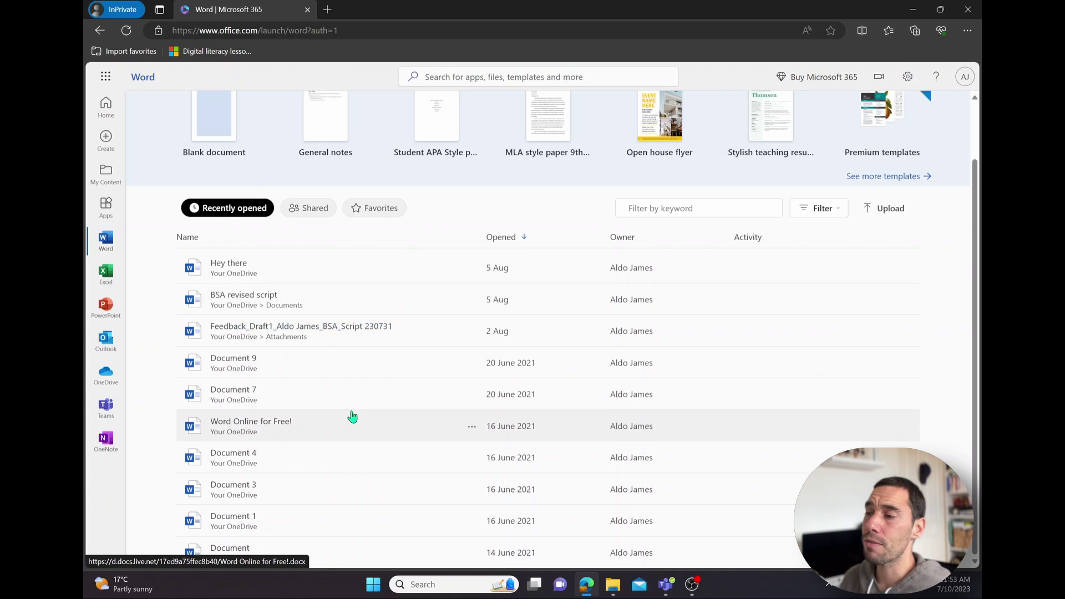
{"action": "scroll", "coordinate": [352, 416], "scroll_direction": "up", "scroll_amount": 2}
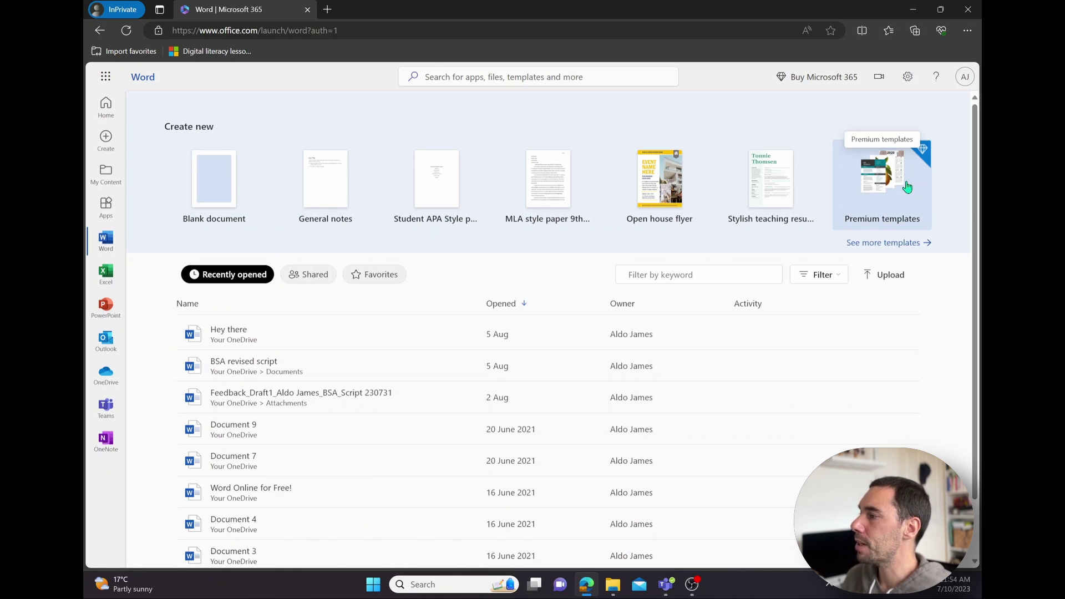
{"action": "left_click", "coordinate": [897, 242]}
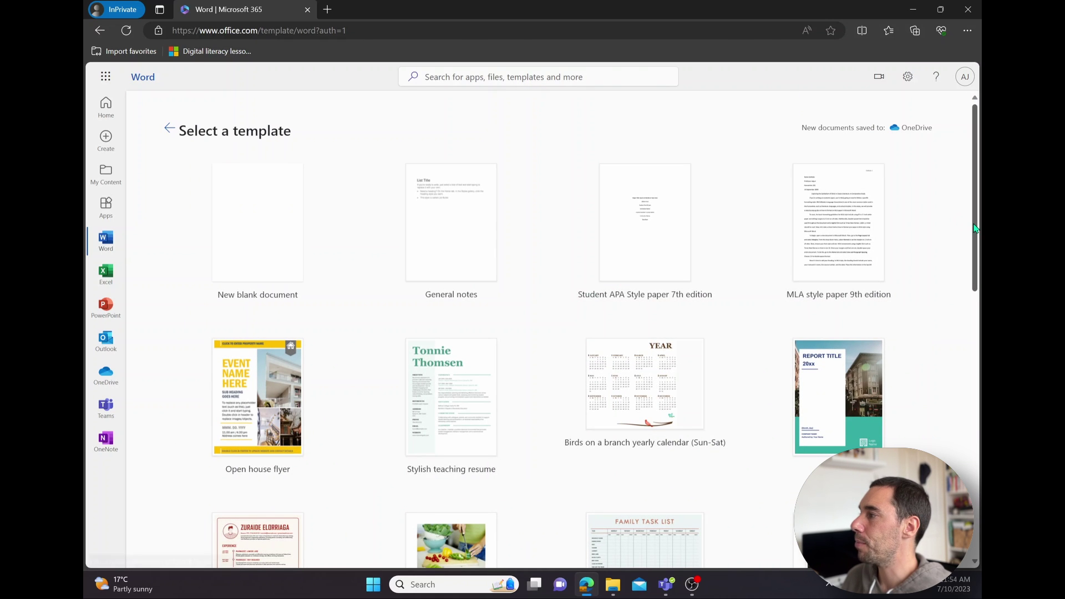
{"action": "scroll", "coordinate": [975, 227], "scroll_direction": "down", "scroll_amount": 6}
{"action": "scroll", "coordinate": [971, 205], "scroll_direction": "up", "scroll_amount": 6}
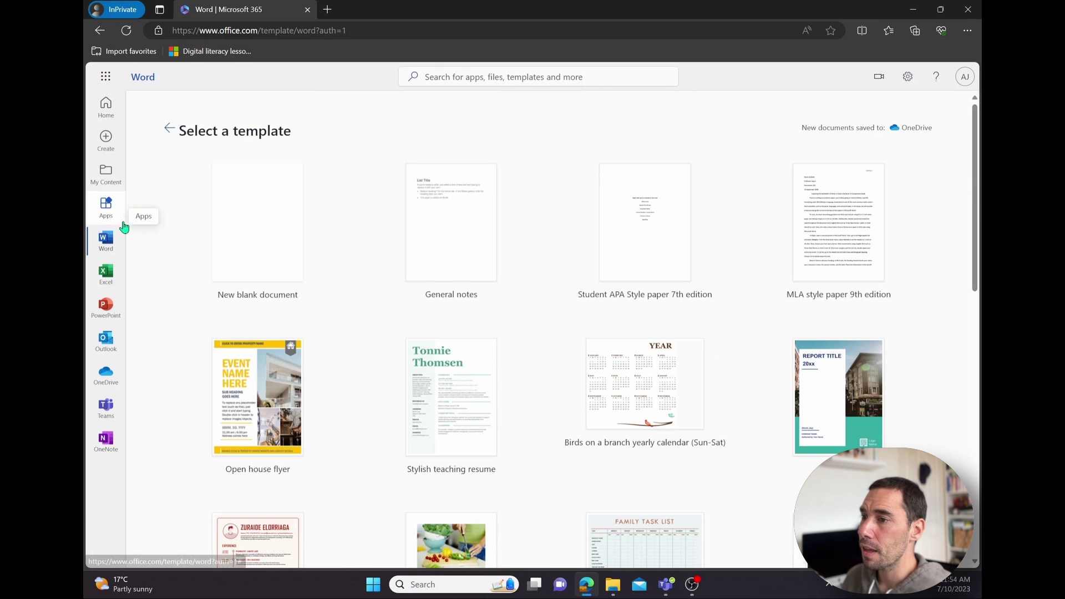
Step: Create blank Excel workbook Book 2, retrying after the OneDrive error, and dismiss the tour offer
{"action": "left_click", "coordinate": [109, 271]}
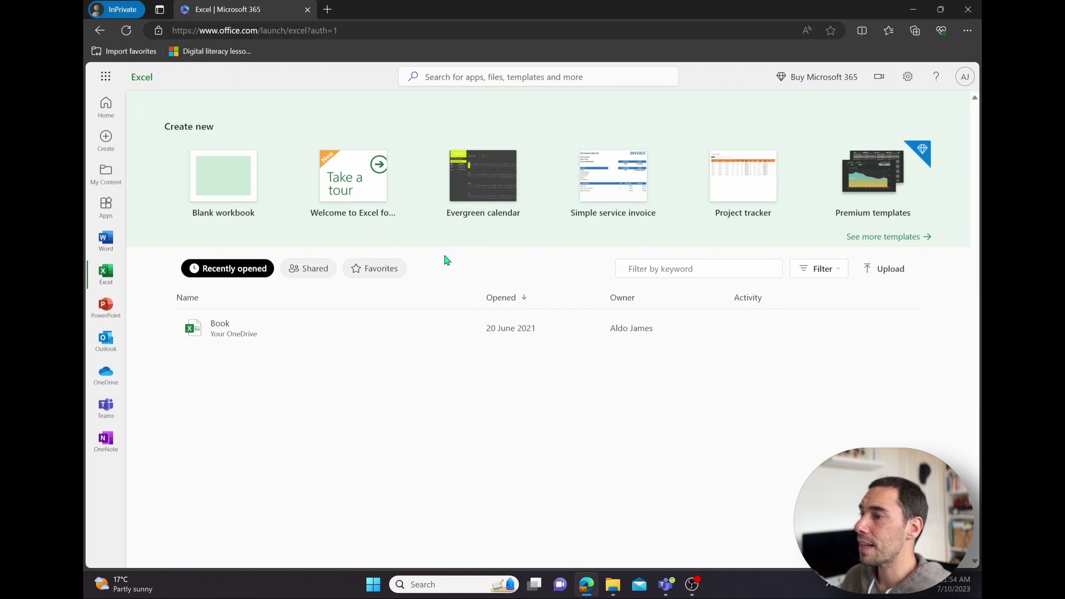
{"action": "left_click", "coordinate": [247, 205]}
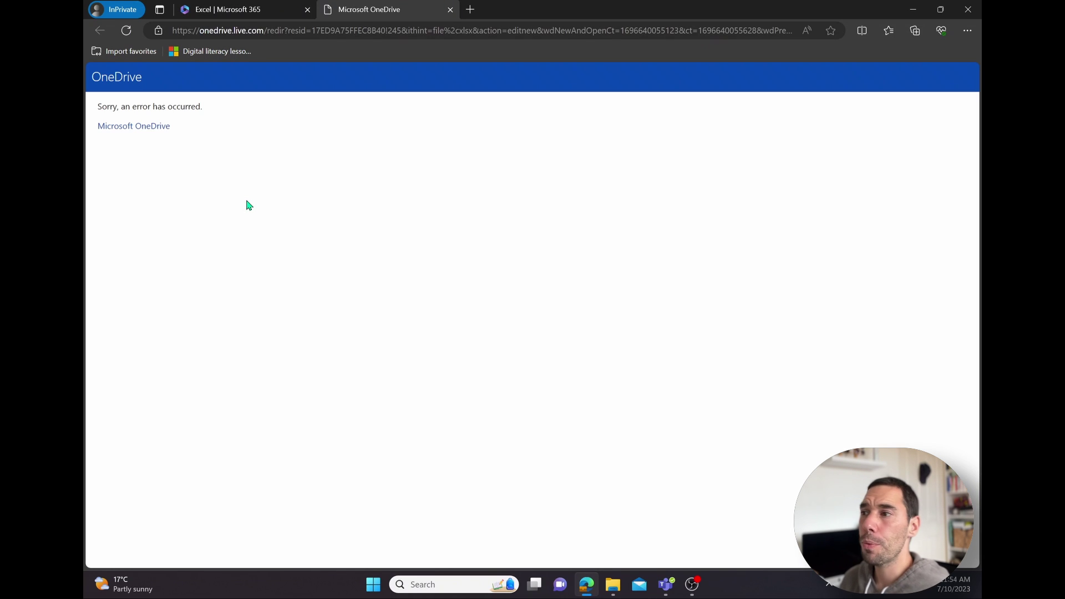
{"action": "key", "text": "ctrl+w"}
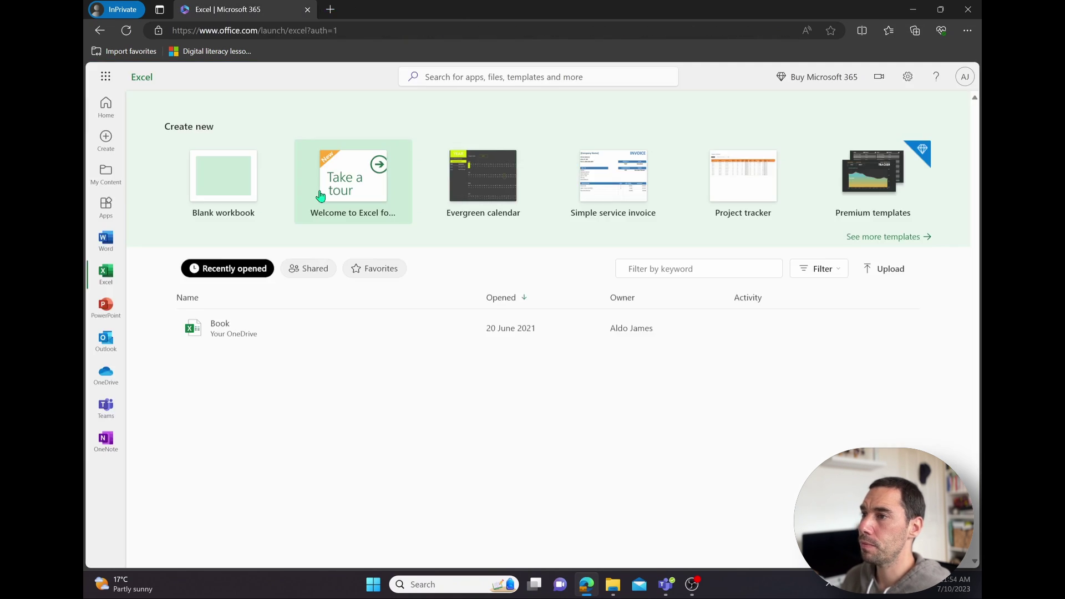
{"action": "left_click", "coordinate": [231, 161]}
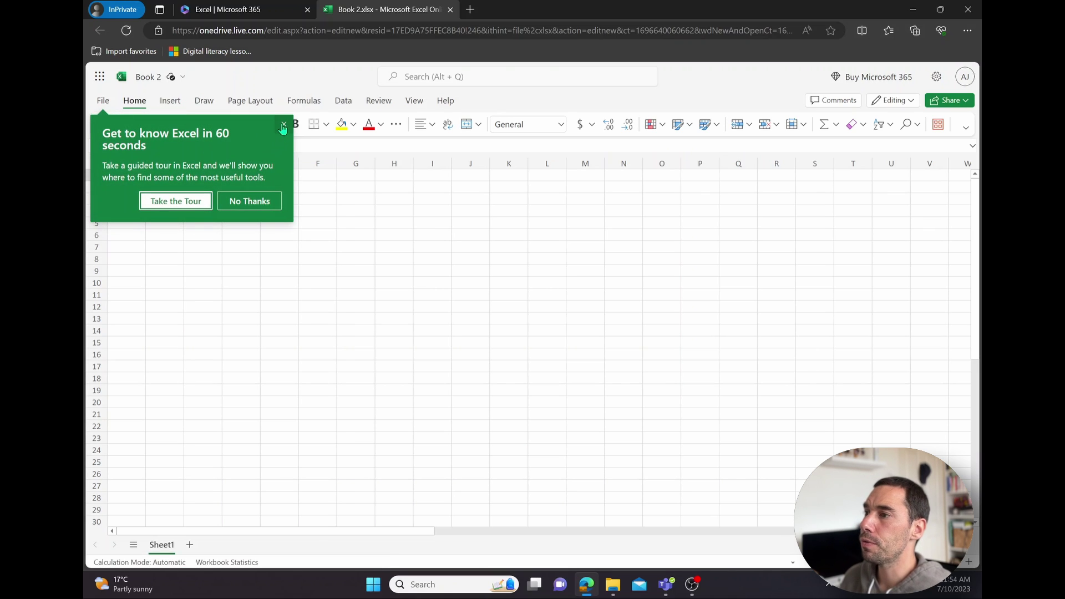
{"action": "left_click", "coordinate": [283, 124]}
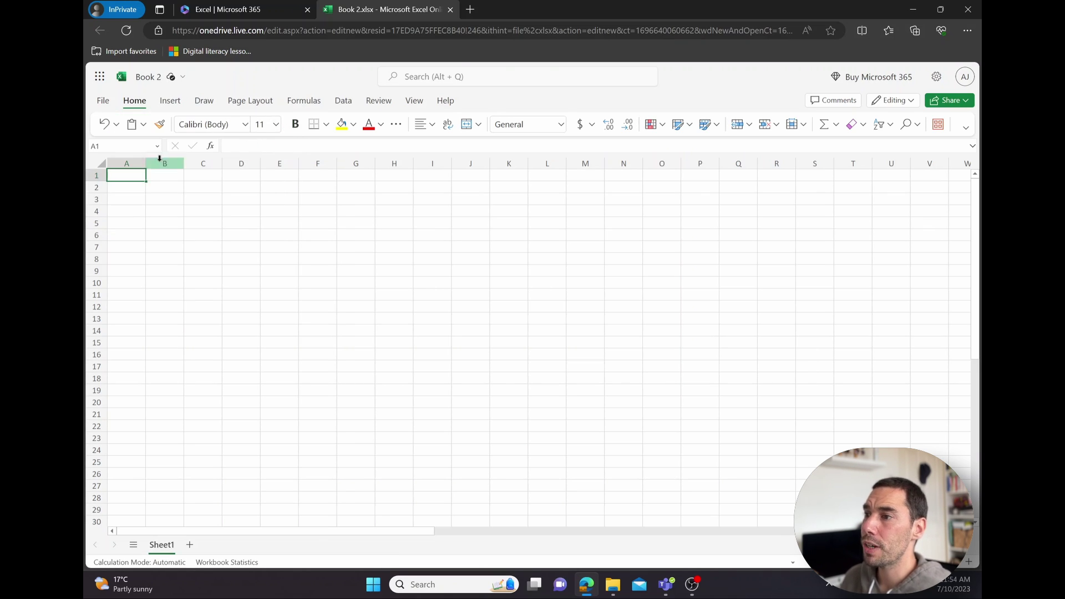
Step: Back in the Microsoft 365 tab, browse My content, then return to Home showing Book 2
{"action": "left_click", "coordinate": [227, 10]}
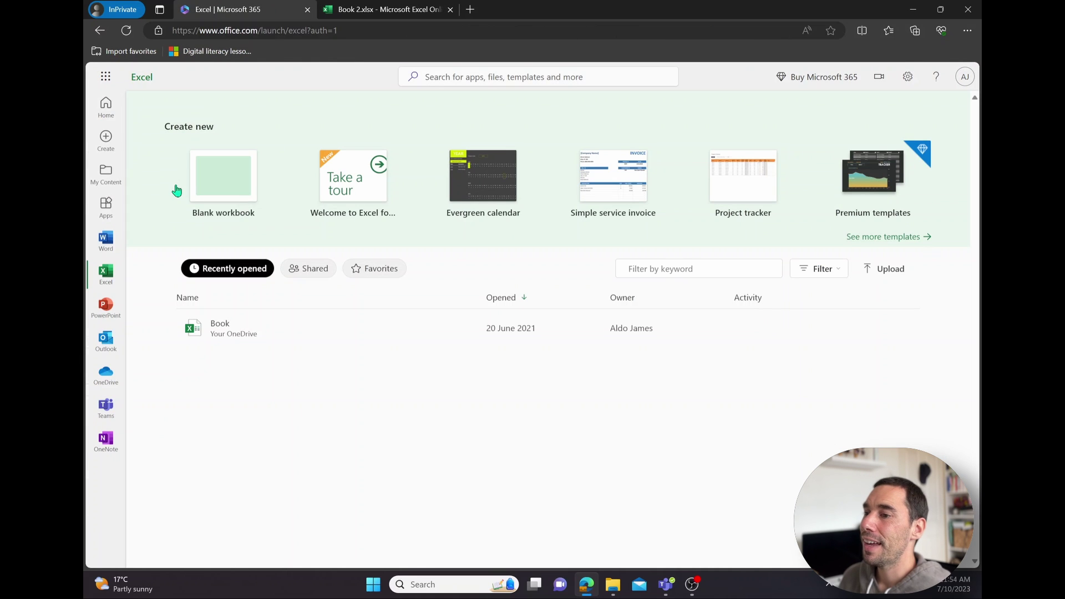
{"action": "left_click", "coordinate": [106, 174]}
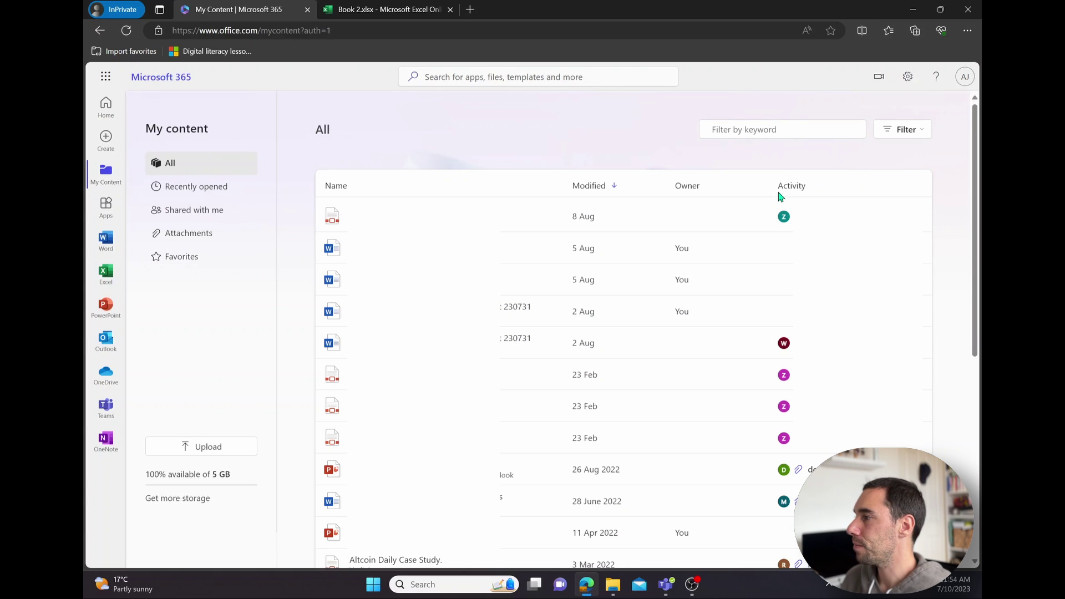
{"action": "scroll", "coordinate": [666, 421], "scroll_direction": "down", "scroll_amount": 3}
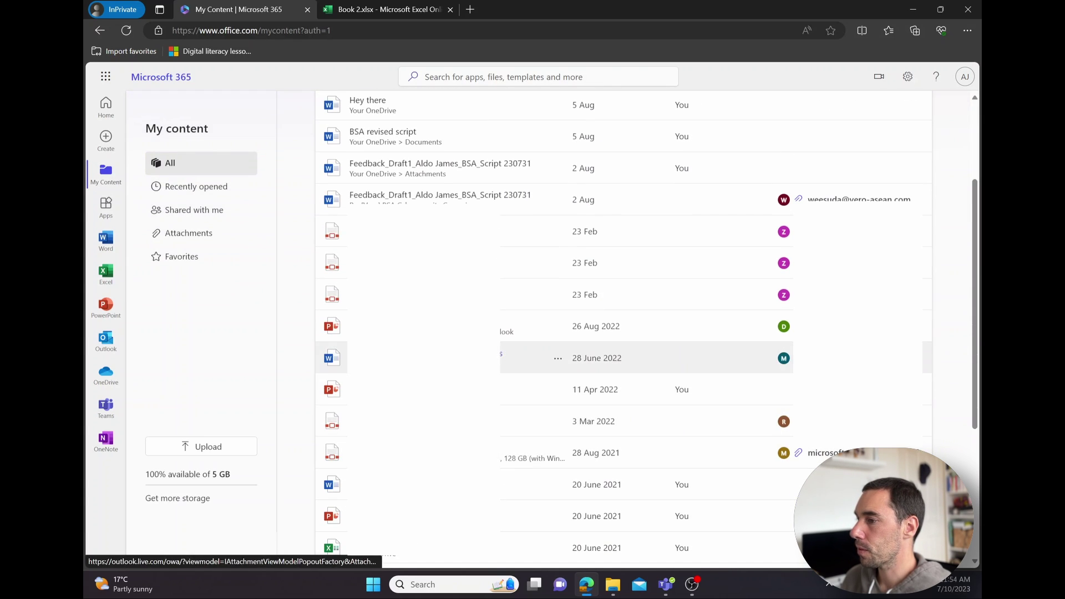
{"action": "scroll", "coordinate": [555, 248], "scroll_direction": "up", "scroll_amount": 3}
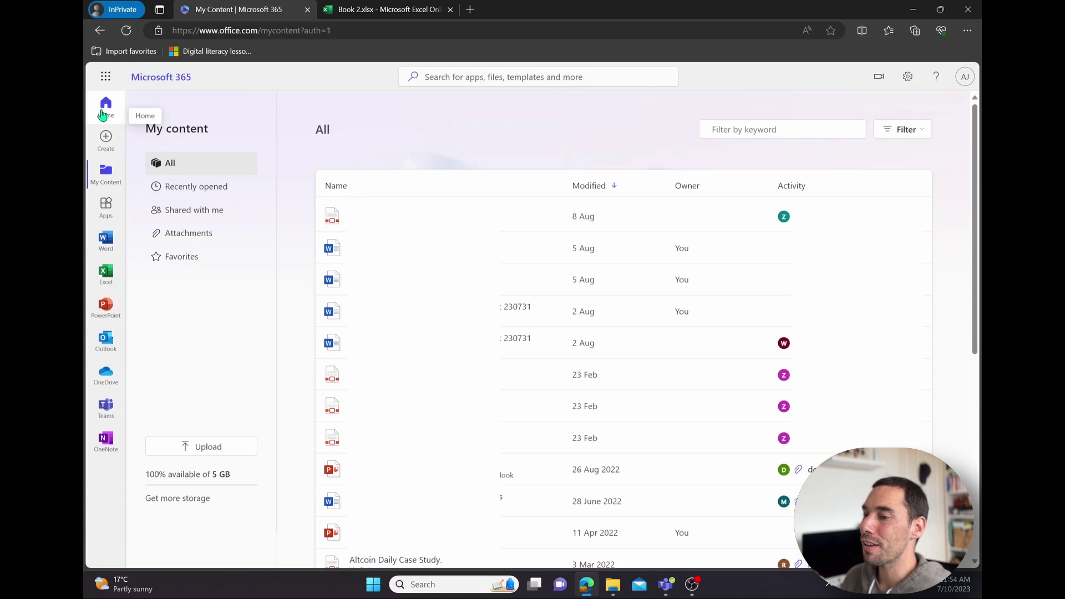
{"action": "left_click", "coordinate": [102, 115]}
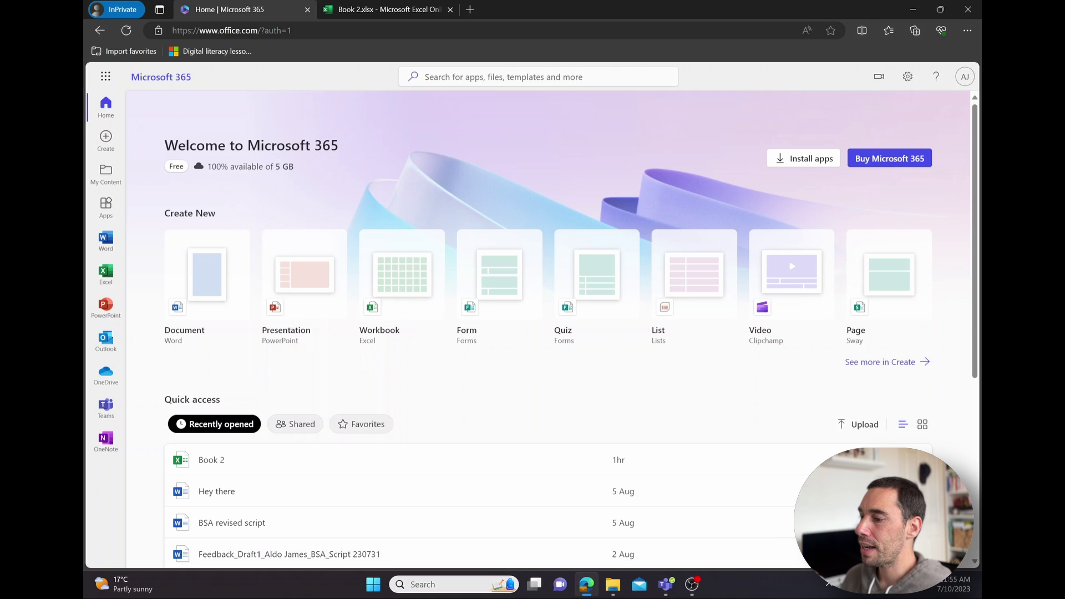
Step: Search 'office' in the Start menu and launch the Microsoft 365 (Office) app
{"action": "left_click", "coordinate": [377, 591]}
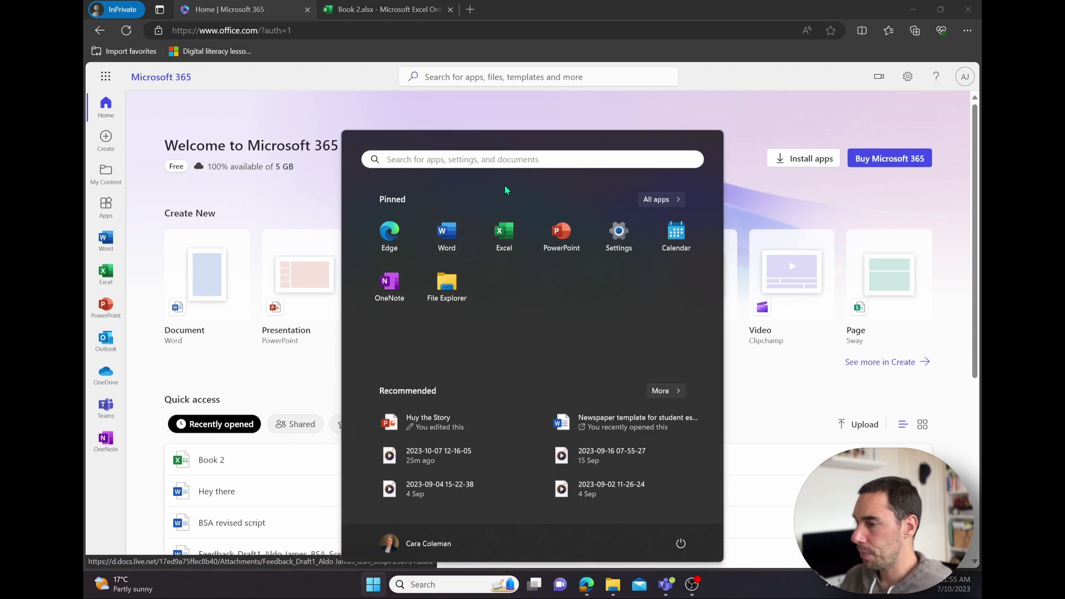
{"action": "type", "text": "office"}
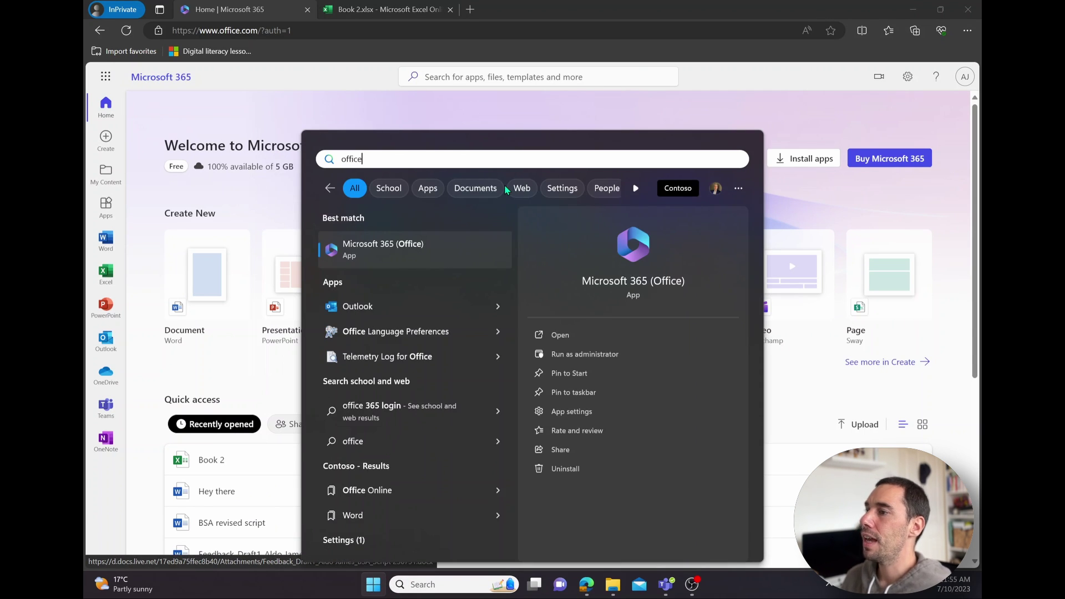
{"action": "left_click", "coordinate": [396, 253]}
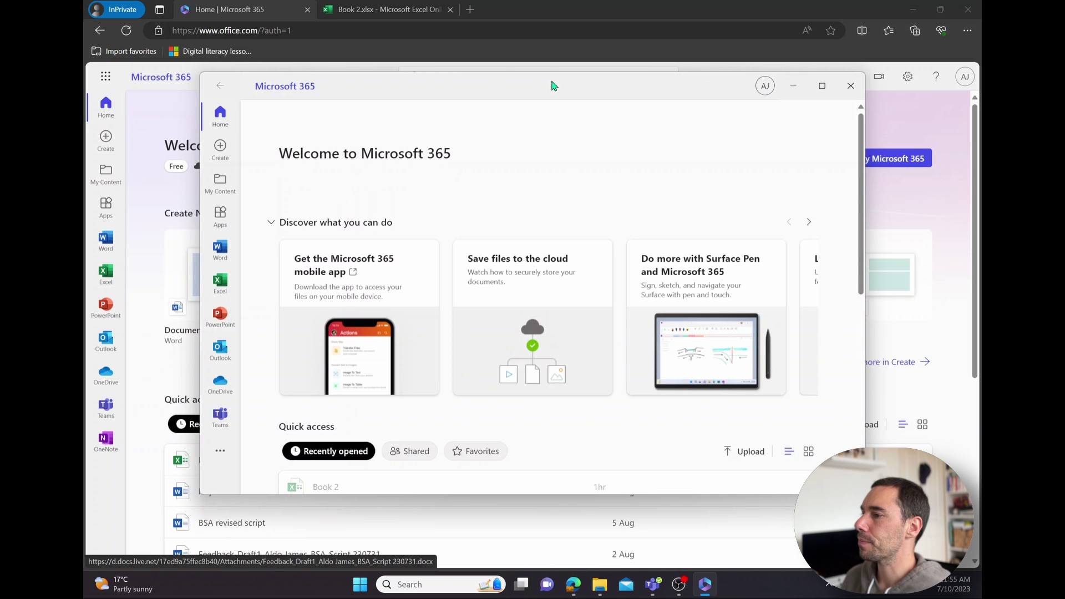
Step: Snap the Microsoft 365 app to the right half and Edge to the left half
{"action": "left_click_drag", "start_coordinate": [554, 89], "coordinate": [979, 157]}
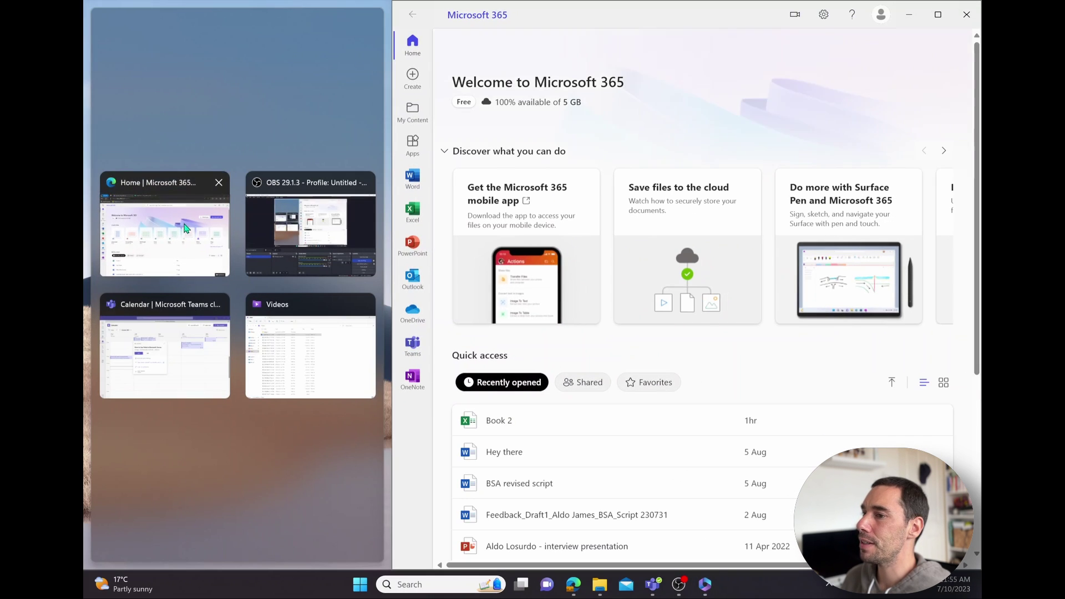
{"action": "left_click", "coordinate": [165, 227]}
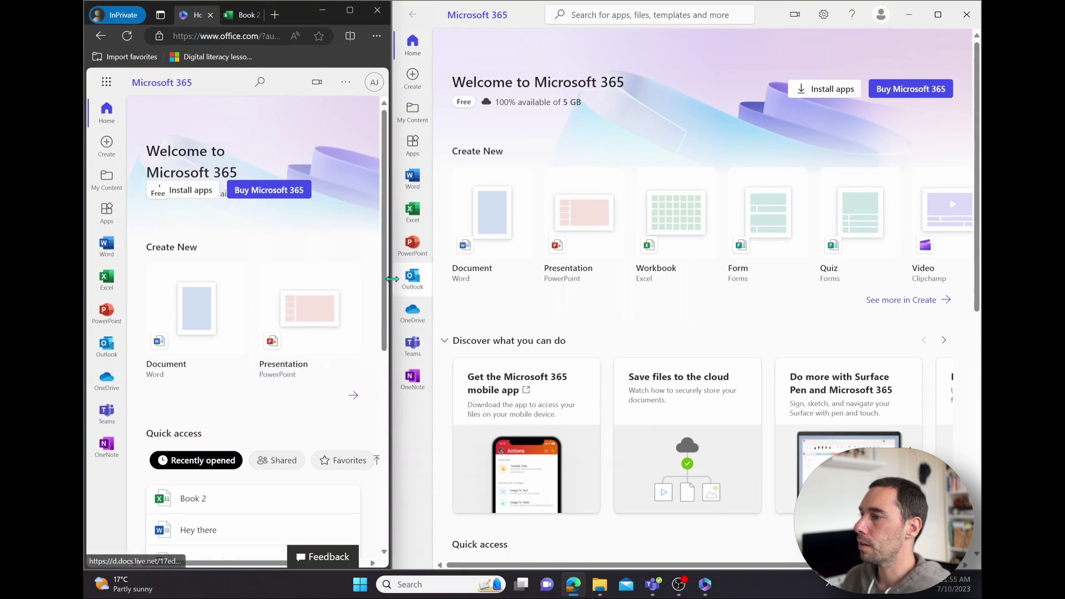
{"action": "left_click_drag", "start_coordinate": [392, 275], "coordinate": [384, 275]}
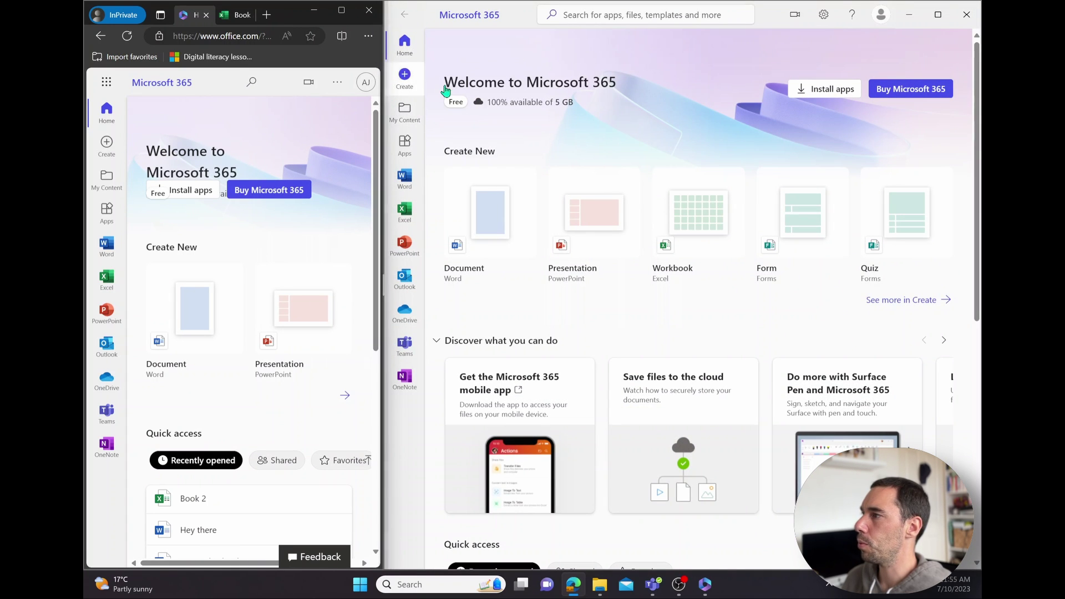
Step: Maximise the Microsoft 365 app and pin it to the taskbar, then confirm the pin
{"action": "left_click", "coordinate": [938, 14]}
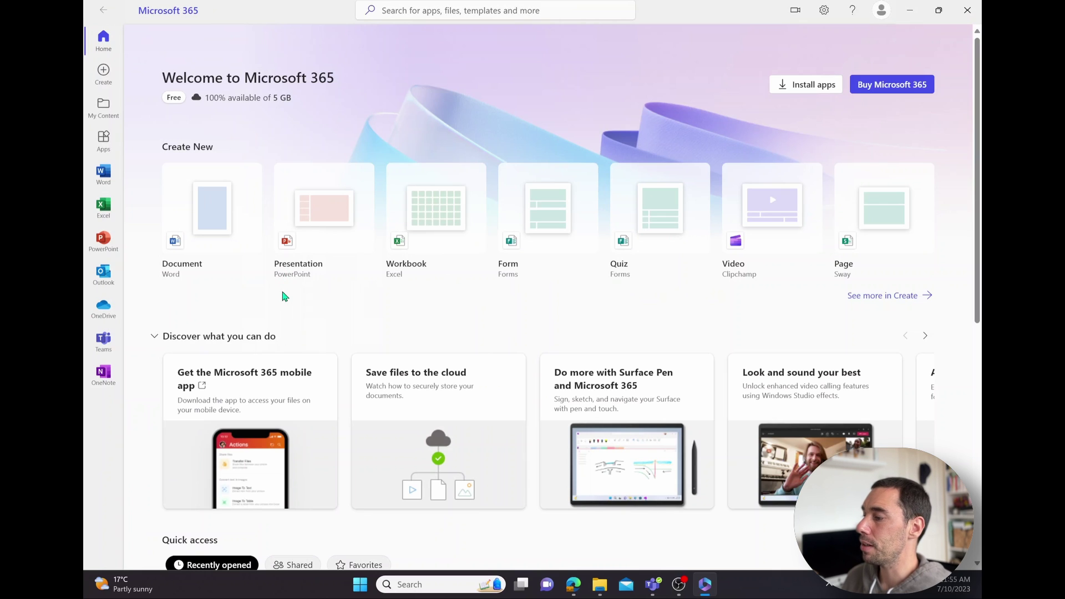
{"action": "mouse_move", "coordinate": [712, 589]}
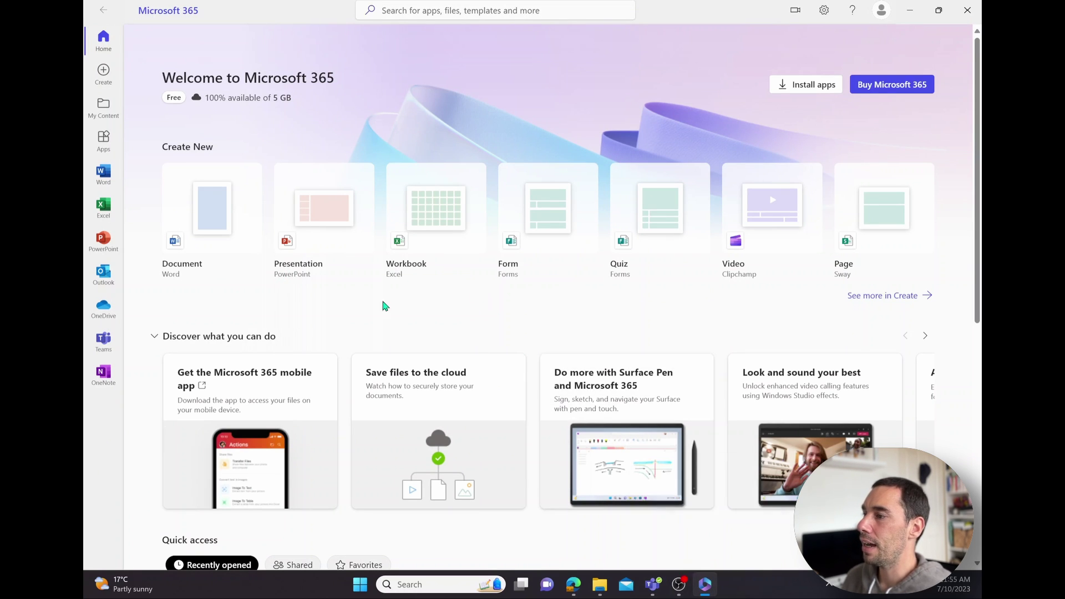
{"action": "right_click", "coordinate": [707, 586]}
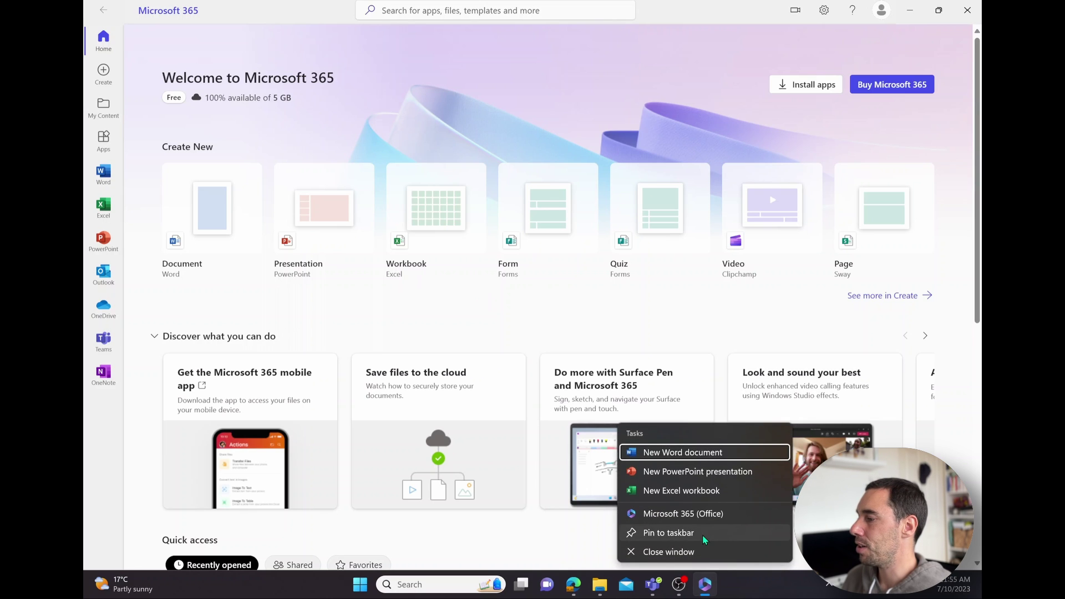
{"action": "left_click", "coordinate": [704, 534]}
{"action": "right_click", "coordinate": [708, 585]}
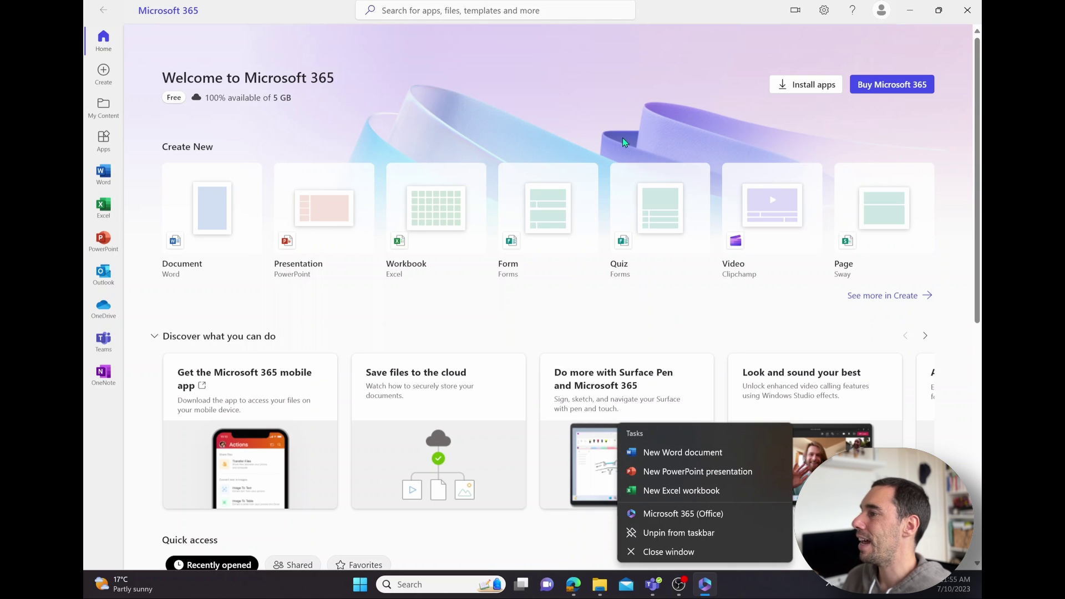
Step: Start a blank Word document from the Office app, then cancel the Word launch
{"action": "left_click", "coordinate": [443, 131]}
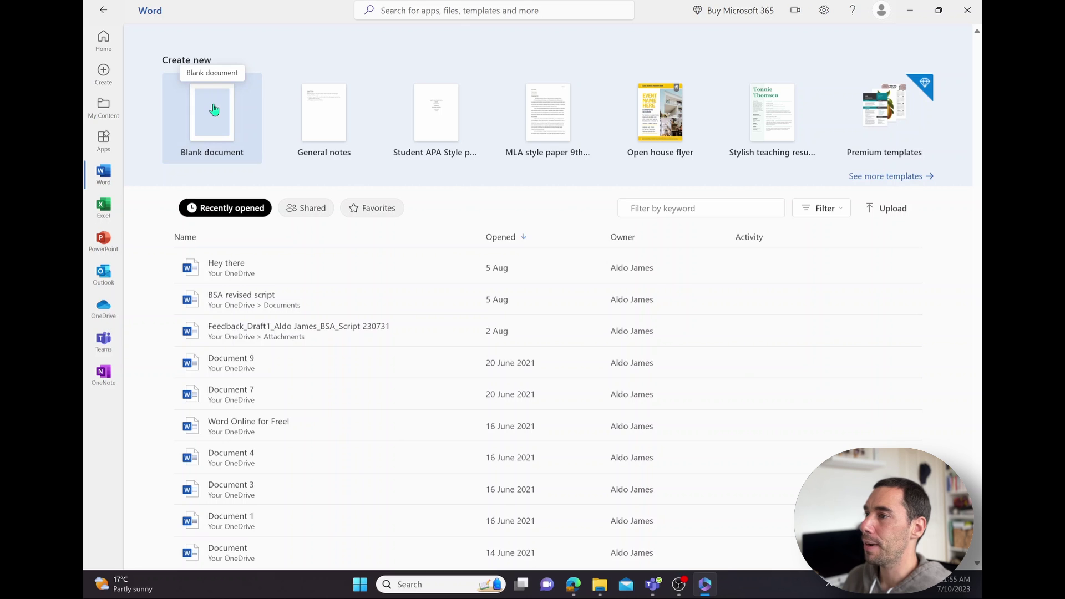
{"action": "left_click", "coordinate": [214, 106]}
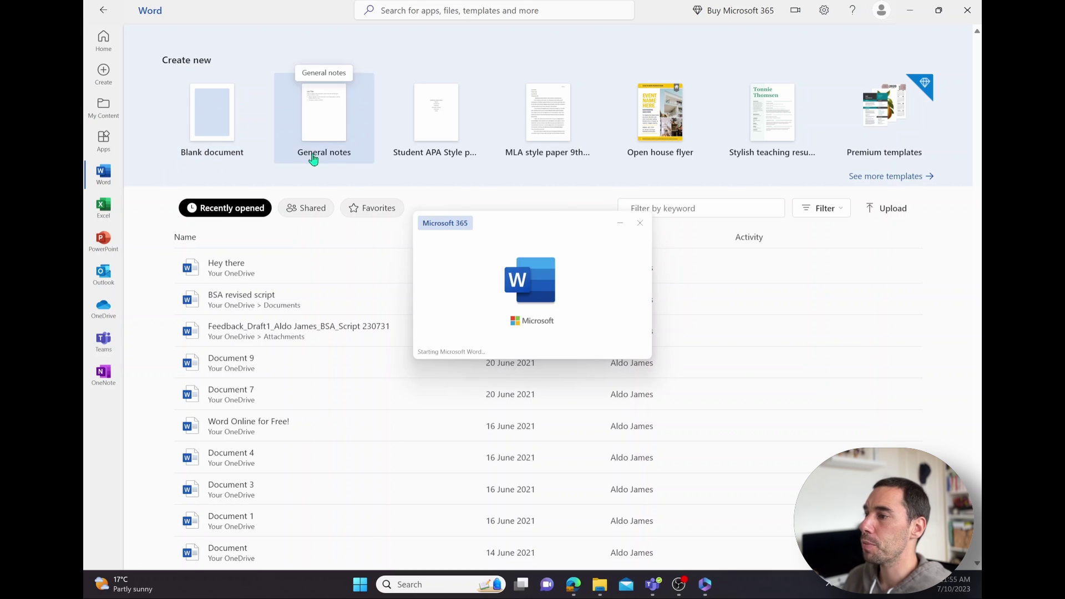
{"action": "left_click", "coordinate": [640, 223]}
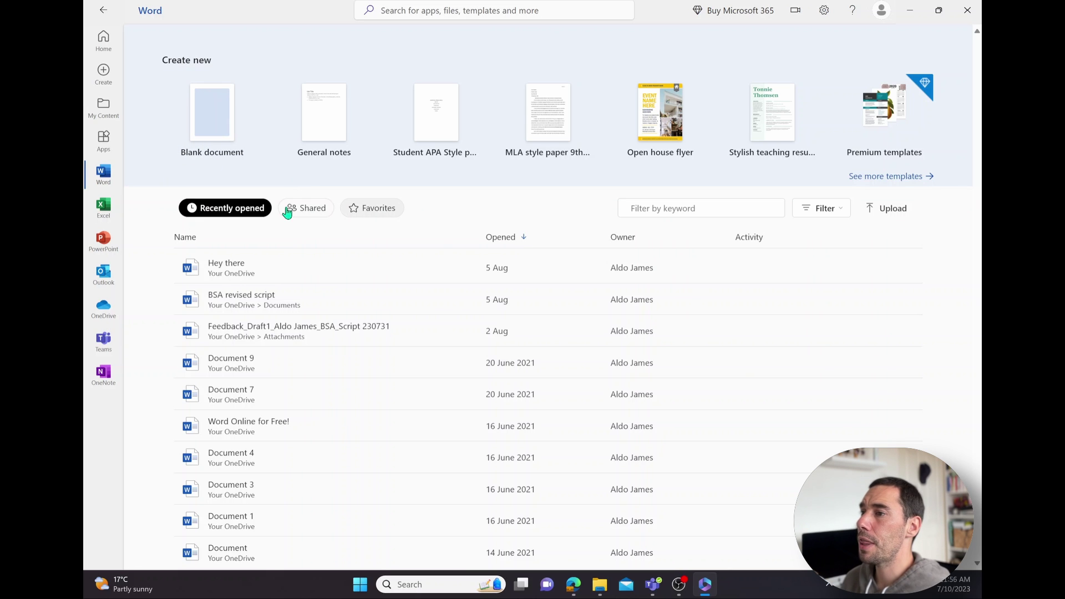
Step: Search Windows Start for 'office' and dismiss the search results
{"action": "mouse_move", "coordinate": [705, 585]}
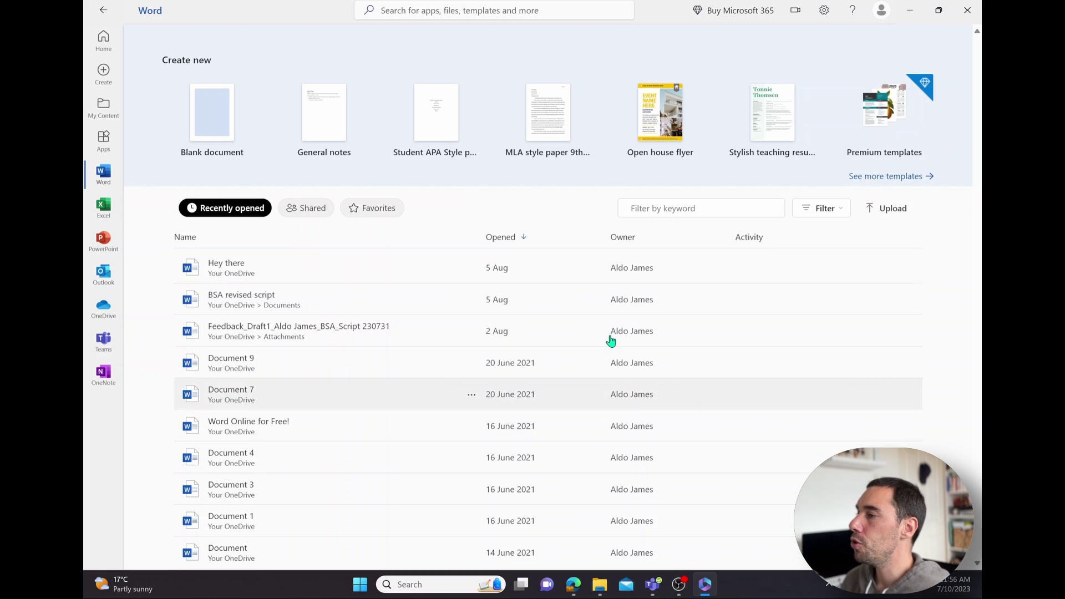
{"action": "left_click", "coordinate": [360, 584]}
{"action": "type", "text": "office"}
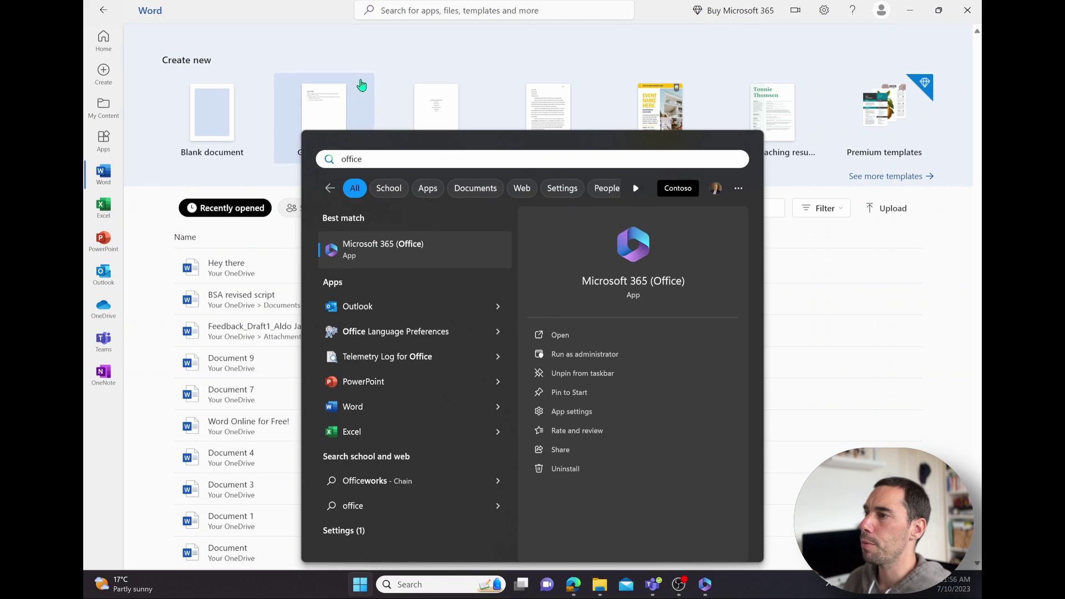
{"action": "left_click", "coordinate": [361, 66]}
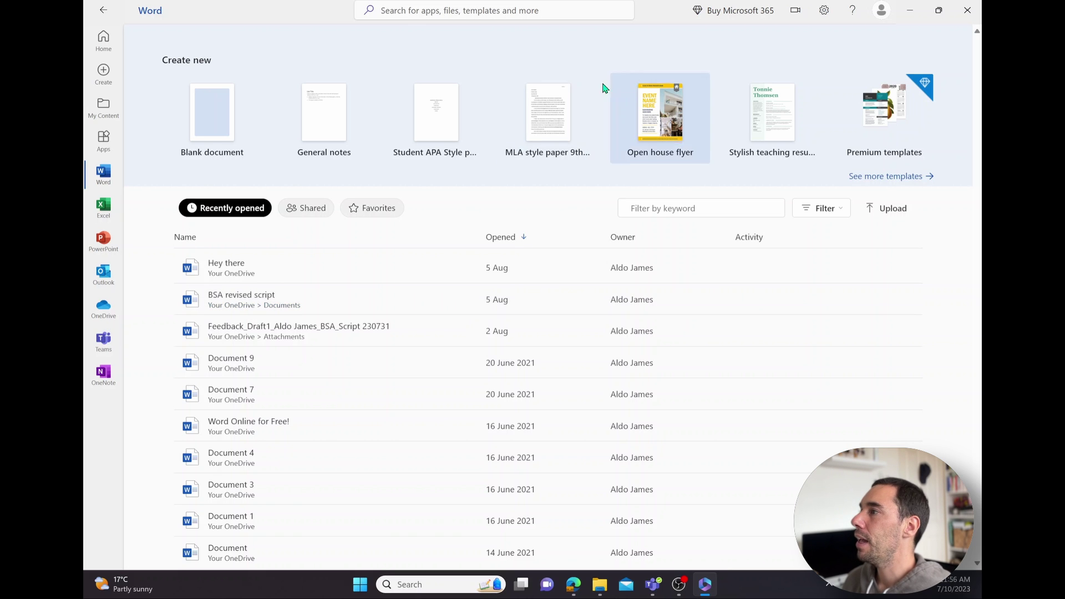
Step: Visit My content, Home and the Word page, ending on the Apps page
{"action": "left_click", "coordinate": [114, 123]}
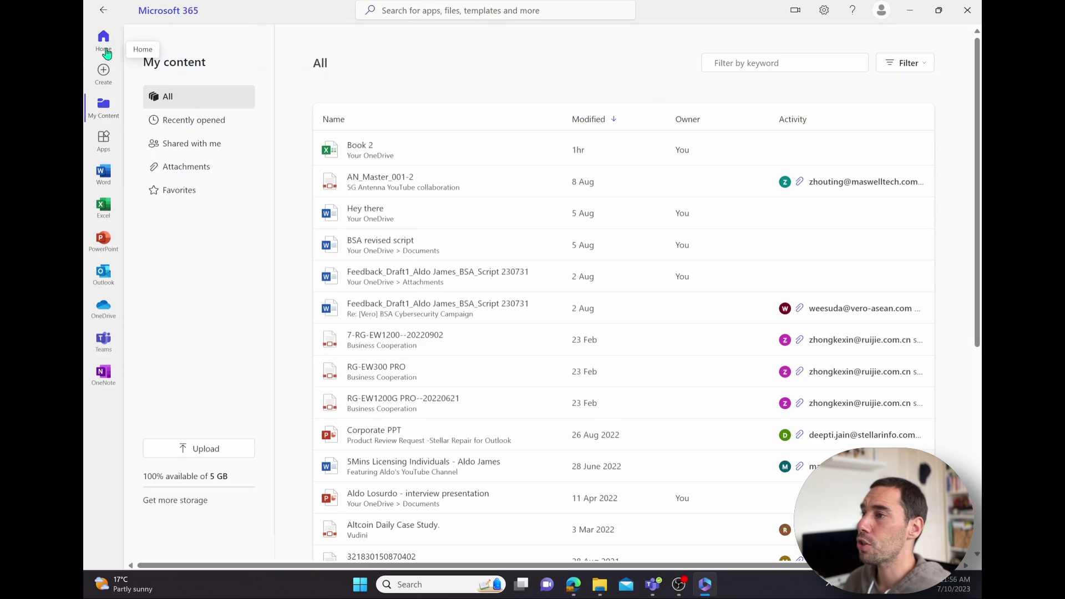
{"action": "left_click", "coordinate": [103, 39]}
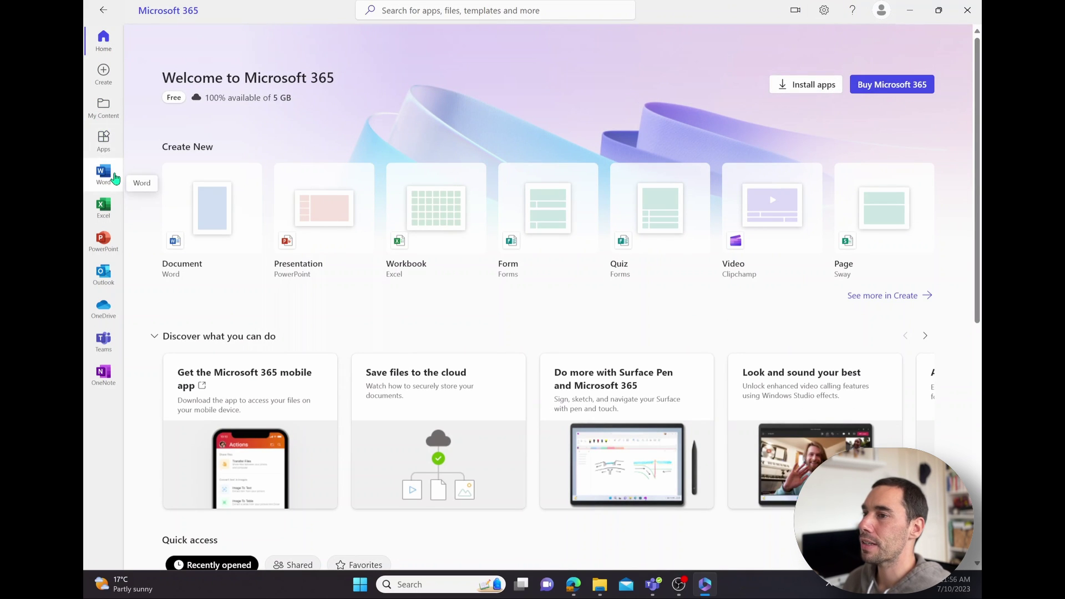
{"action": "left_click", "coordinate": [104, 176]}
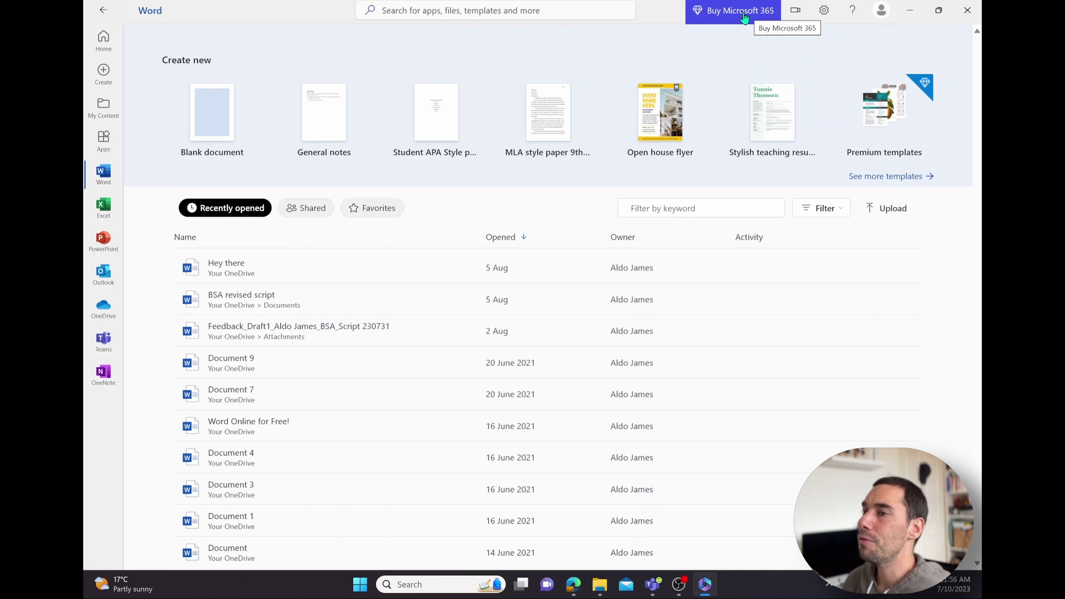
{"action": "left_click", "coordinate": [103, 39]}
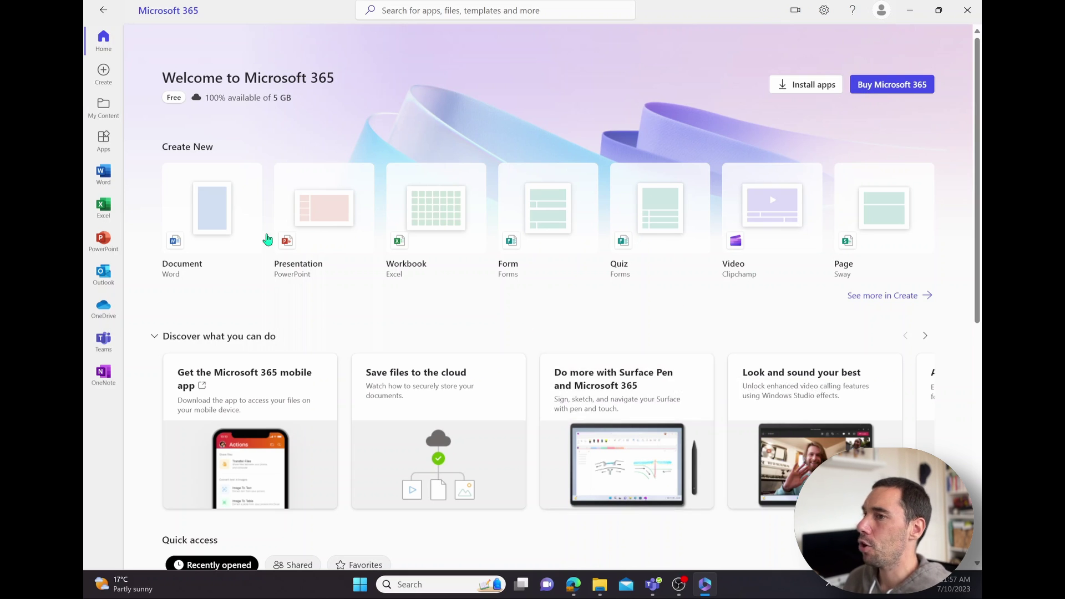
{"action": "left_click", "coordinate": [107, 146]}
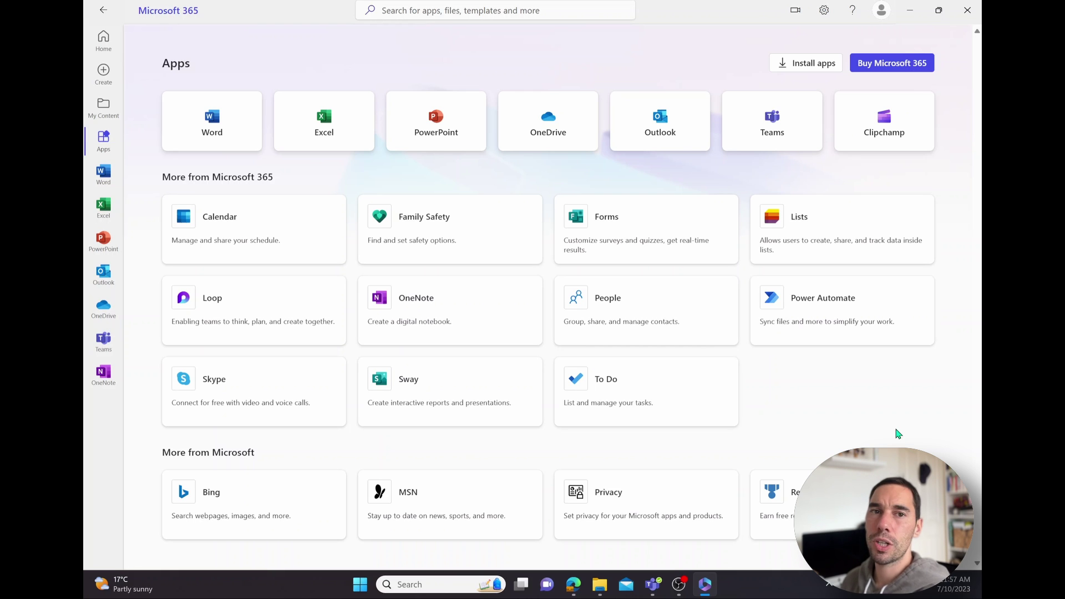
Step: Turn Wi-Fi off in quick settings and highlight the offline warning banner text
{"action": "left_click", "coordinate": [910, 584]}
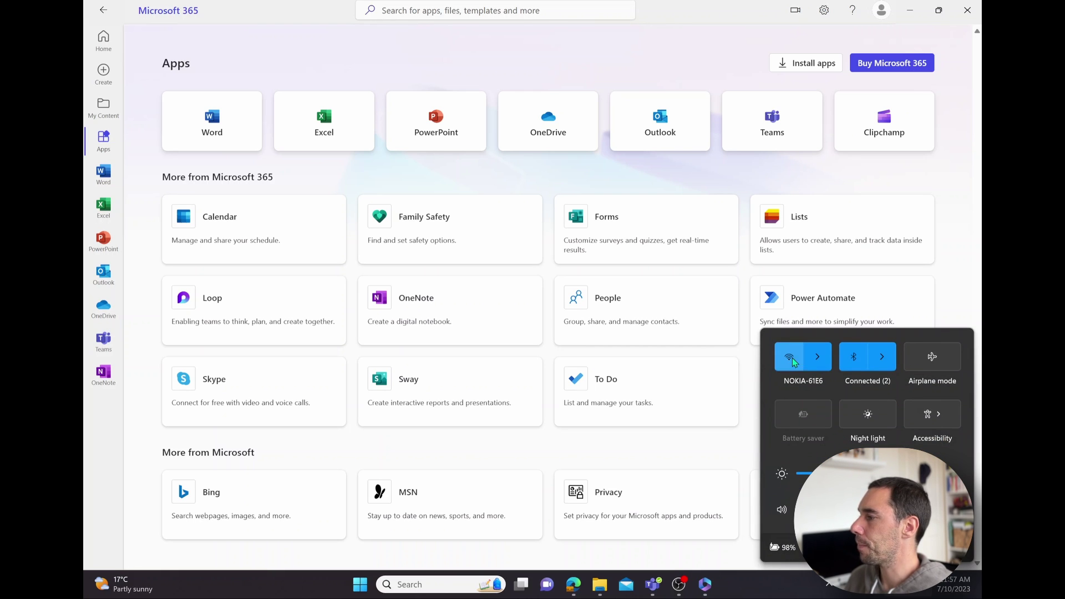
{"action": "left_click", "coordinate": [793, 361]}
{"action": "left_click", "coordinate": [950, 213]}
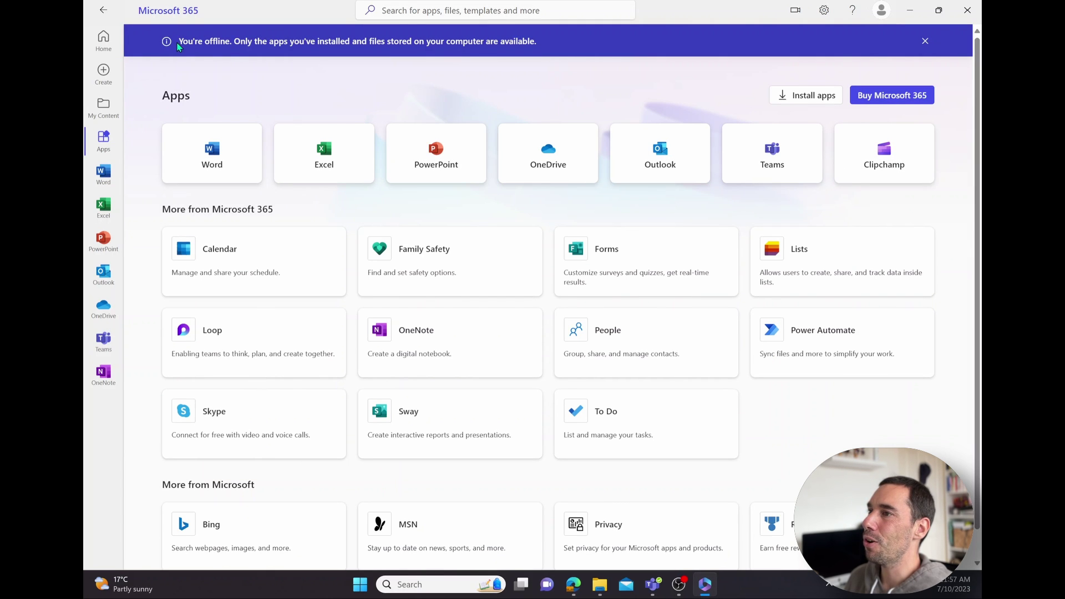
{"action": "left_click_drag", "start_coordinate": [178, 44], "coordinate": [539, 40]}
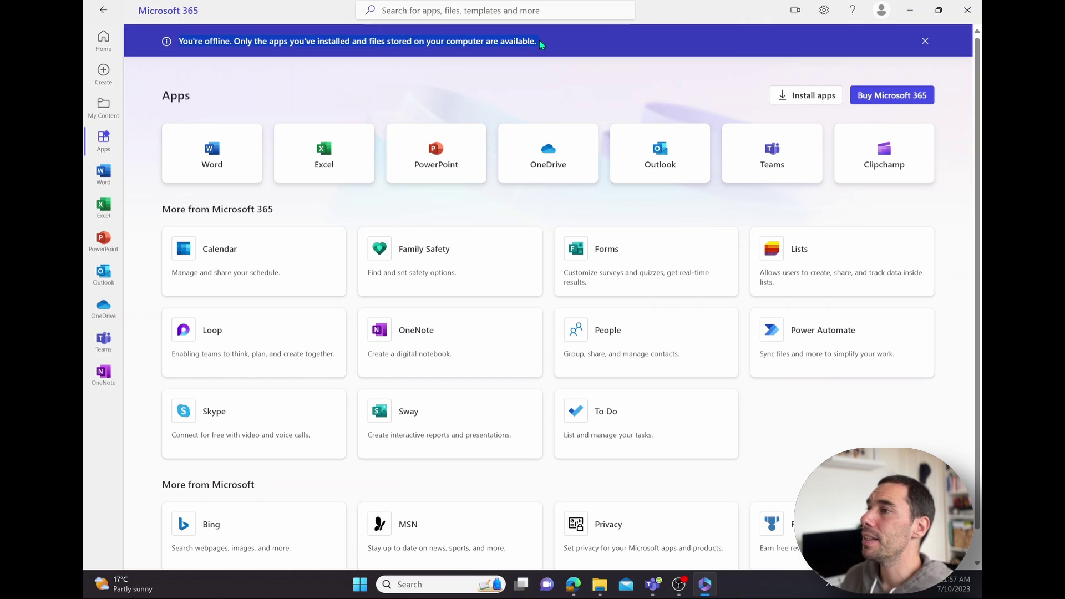
{"action": "left_click", "coordinate": [539, 40]}
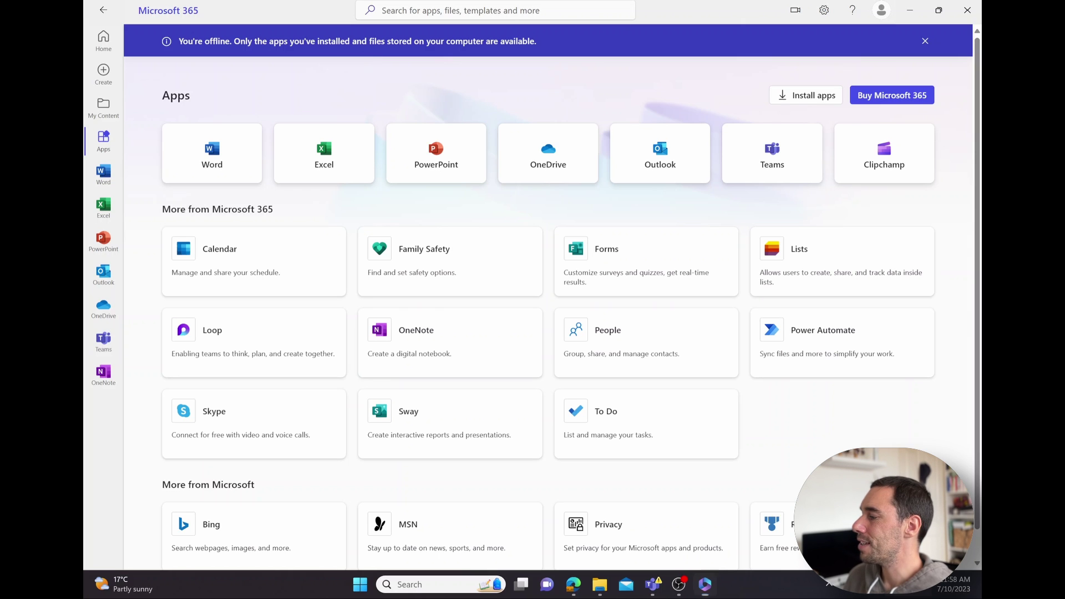
Step: Reopen network quick settings to turn Wi-Fi back on, then close the panel
{"action": "left_click", "coordinate": [901, 584]}
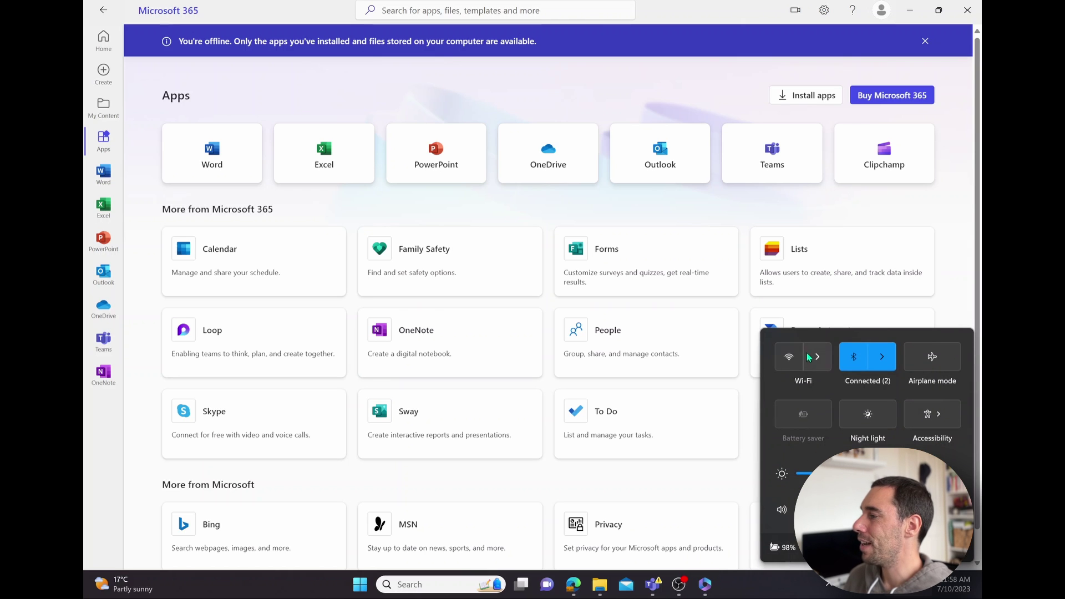
{"action": "left_click", "coordinate": [497, 91]}
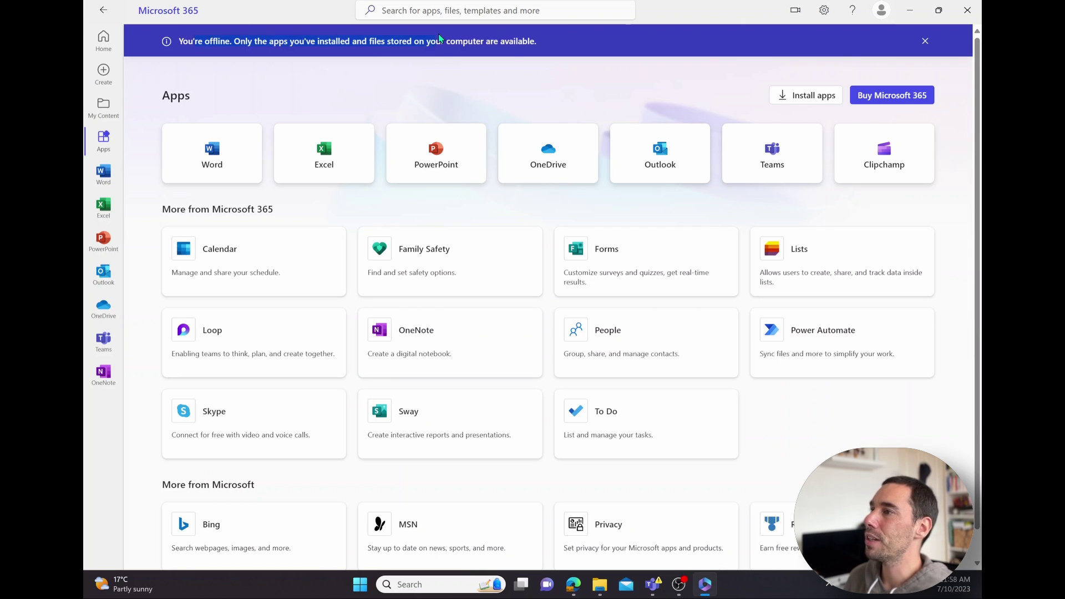